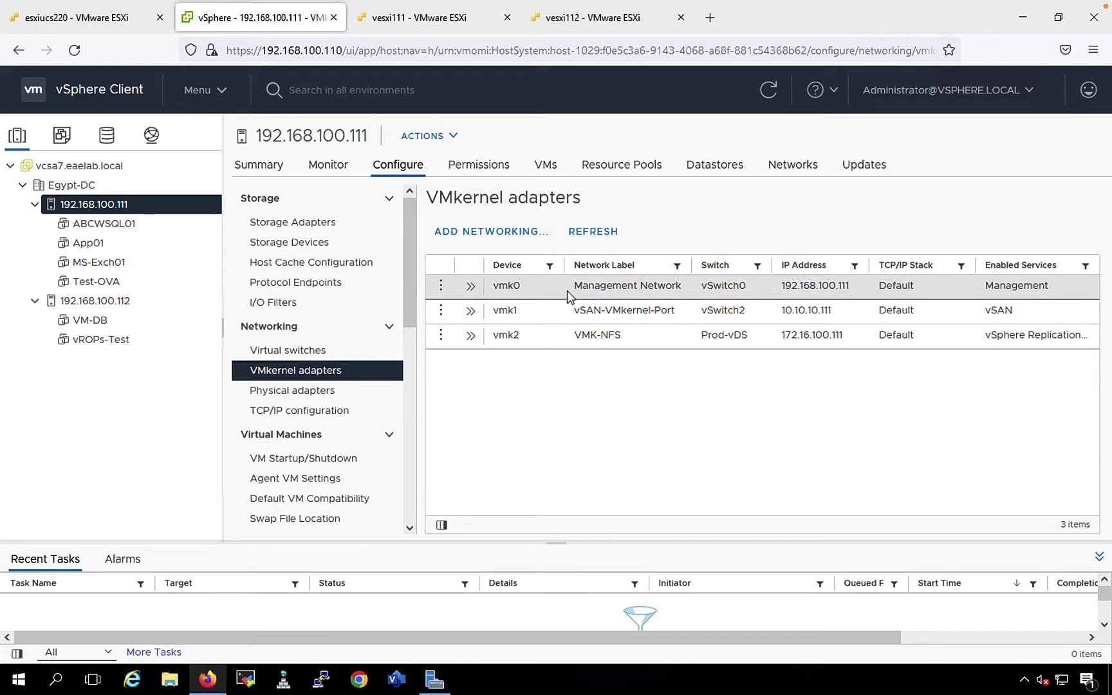
- Examine the network labels and the vSAN adapter's IP address among host 192.168.100.111's VMkernel adapters
double_click(644, 287)
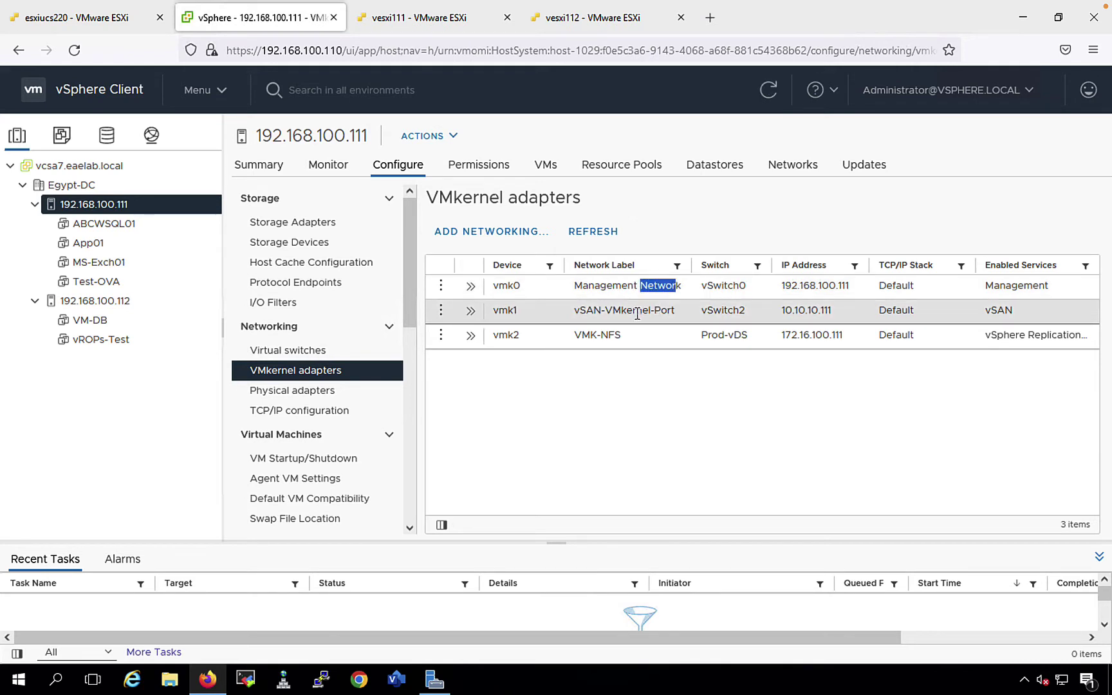
left_click_drag(636, 310, 668, 311)
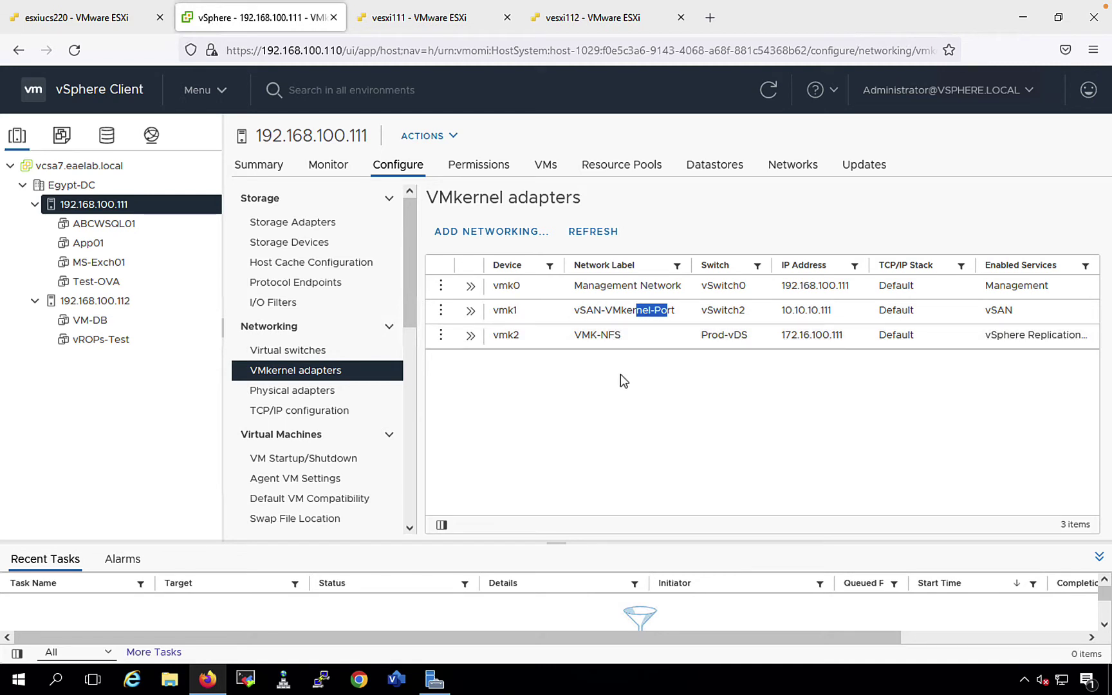
left_click(613, 315)
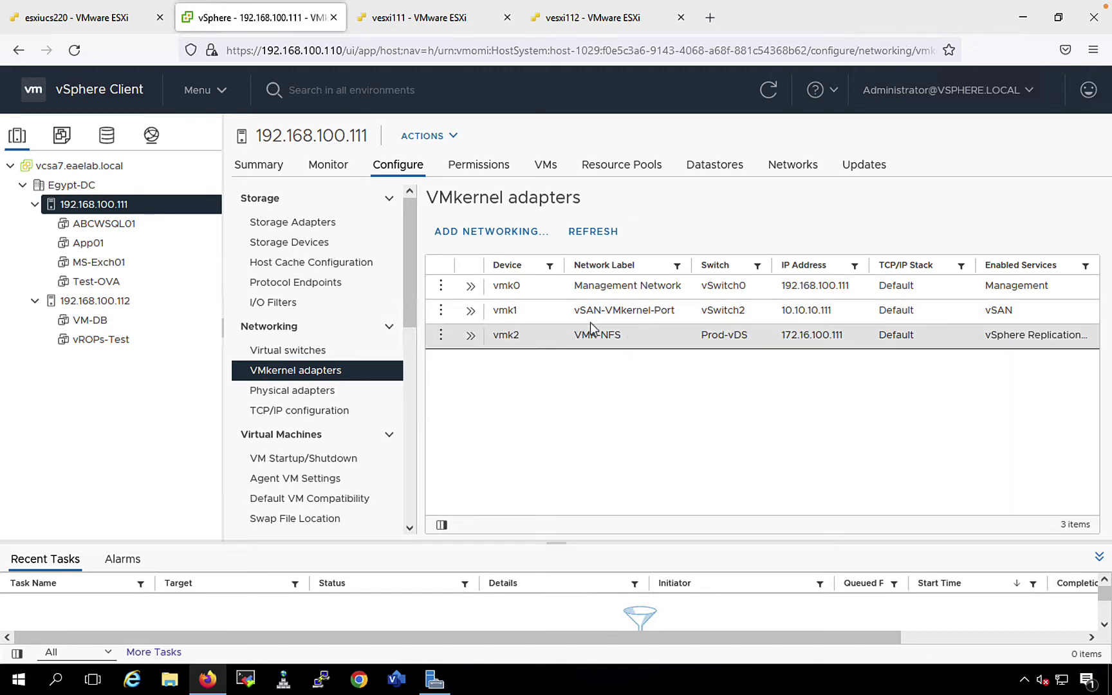
left_click_drag(587, 313, 628, 314)
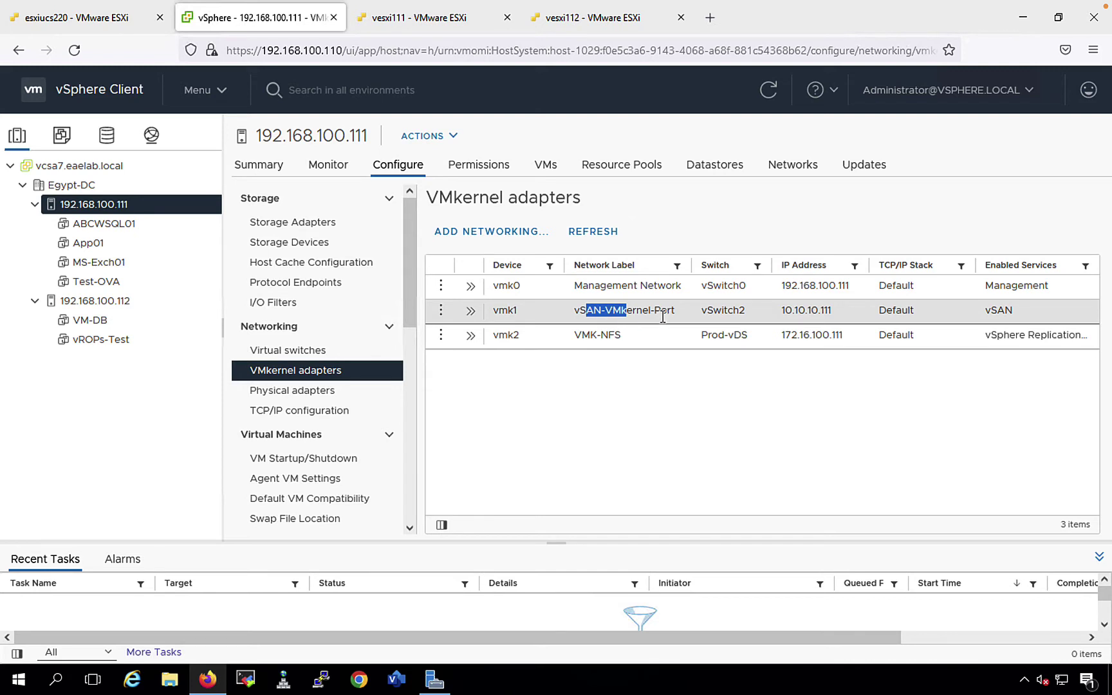
left_click_drag(834, 312, 781, 313)
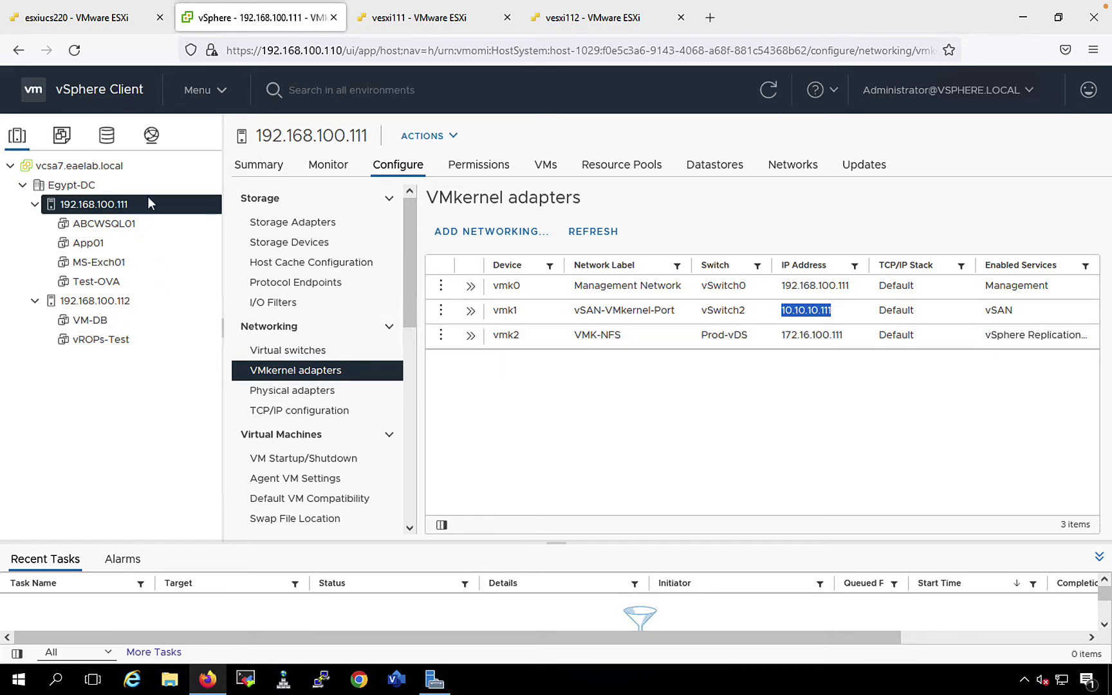
- Create a distributed port group named VMK-vSAN on the Prod-vDS switch with the default settings
left_click(152, 135)
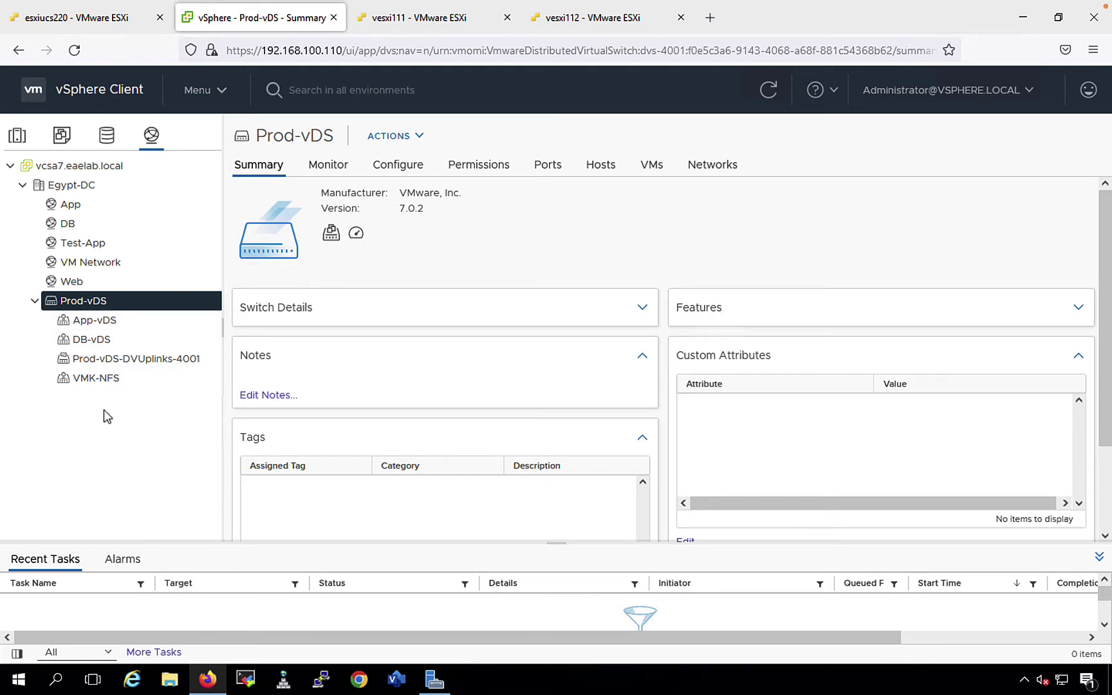
left_click(96, 305)
right_click(96, 305)
mouse_move(193, 344)
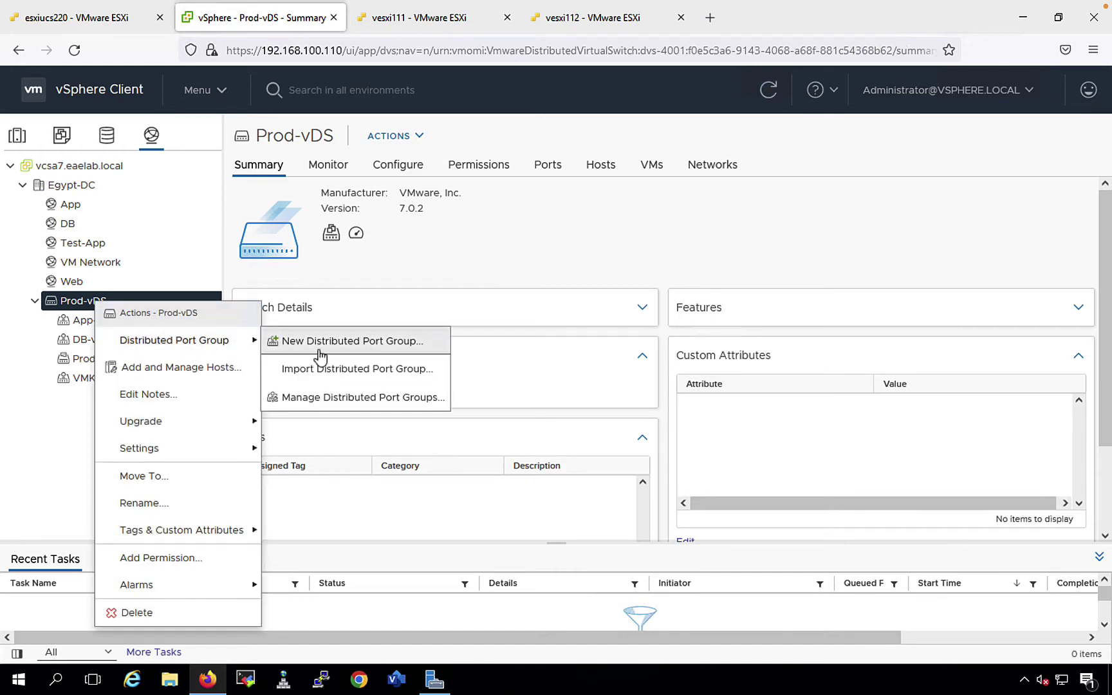
left_click(352, 341)
left_click_drag(567, 235, 435, 236)
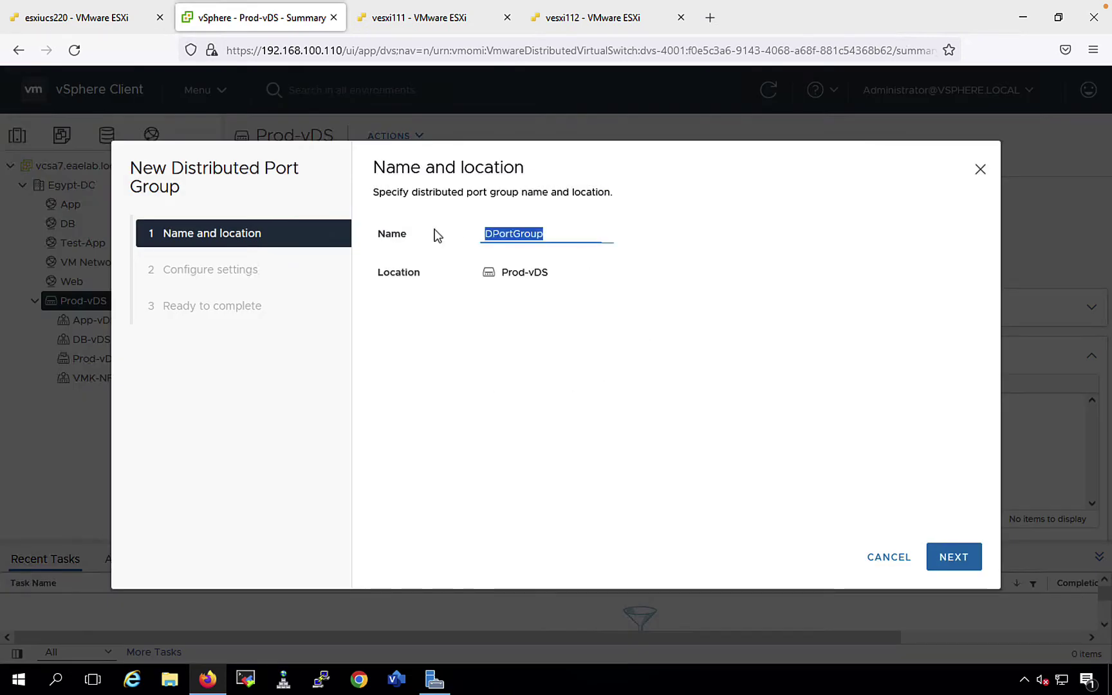
type("VMK-")
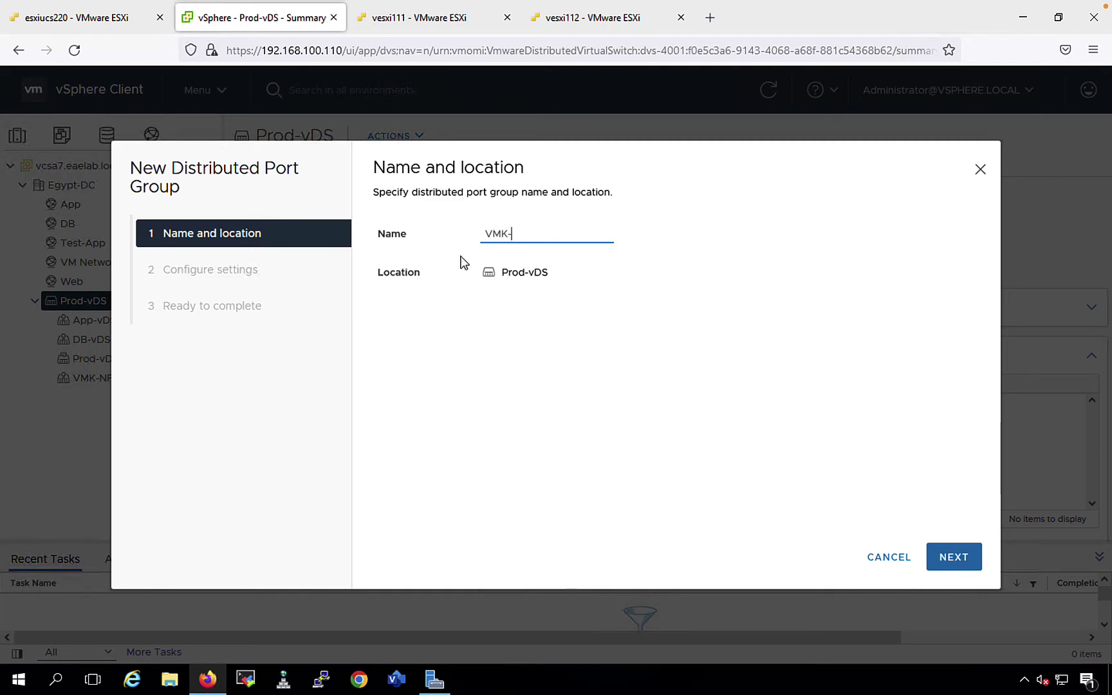
type("vSAN")
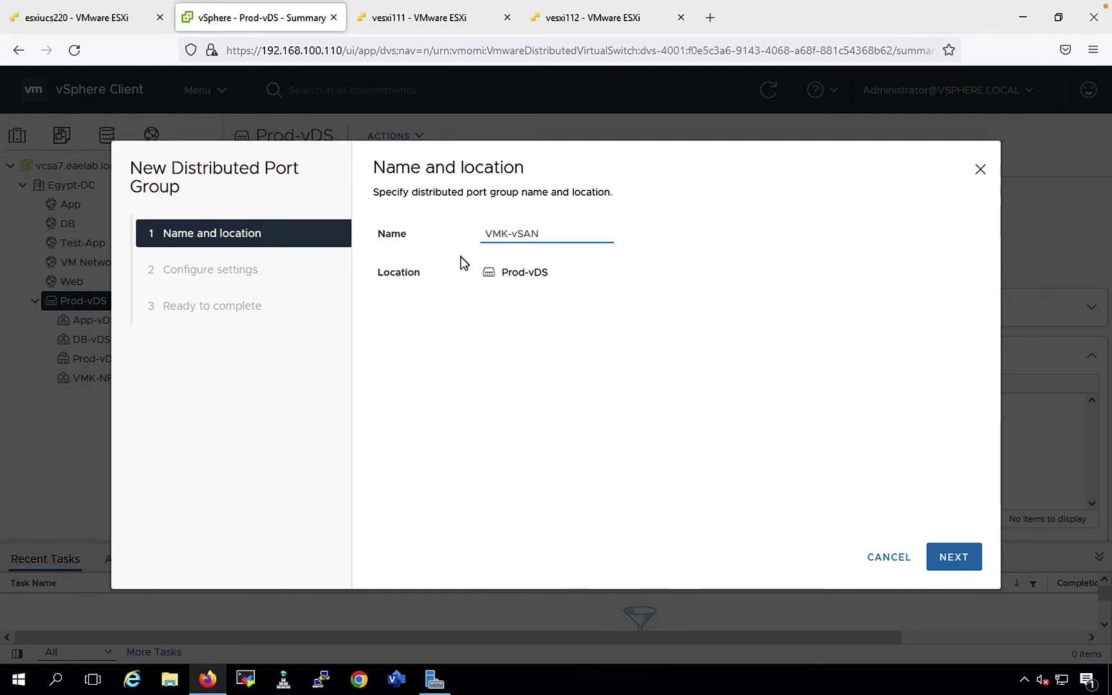
left_click(954, 557)
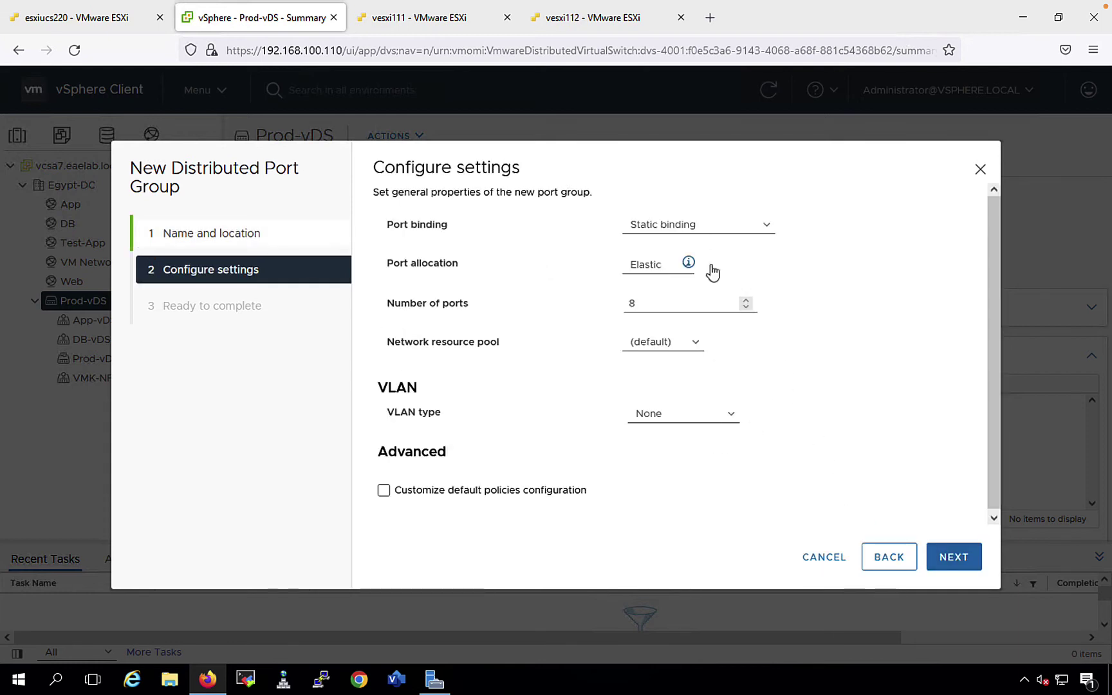
left_click(953, 557)
left_click(954, 558)
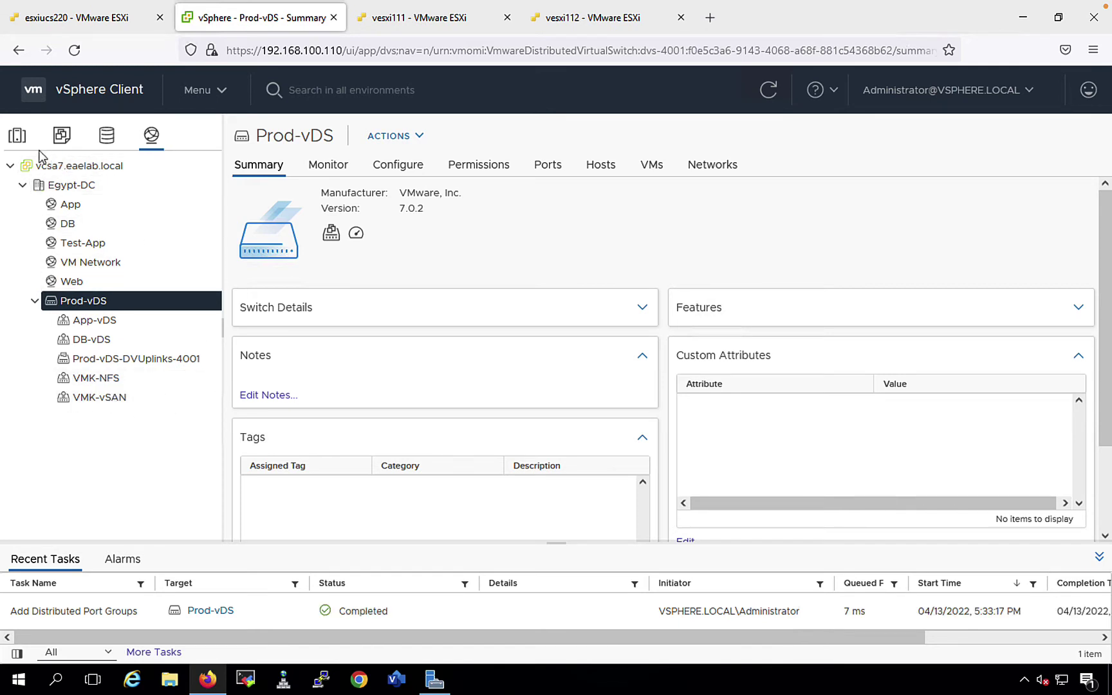
- Review the vmk1 adapter's network label on host 192.168.100.111, and return to the networking inventory
left_click(17, 136)
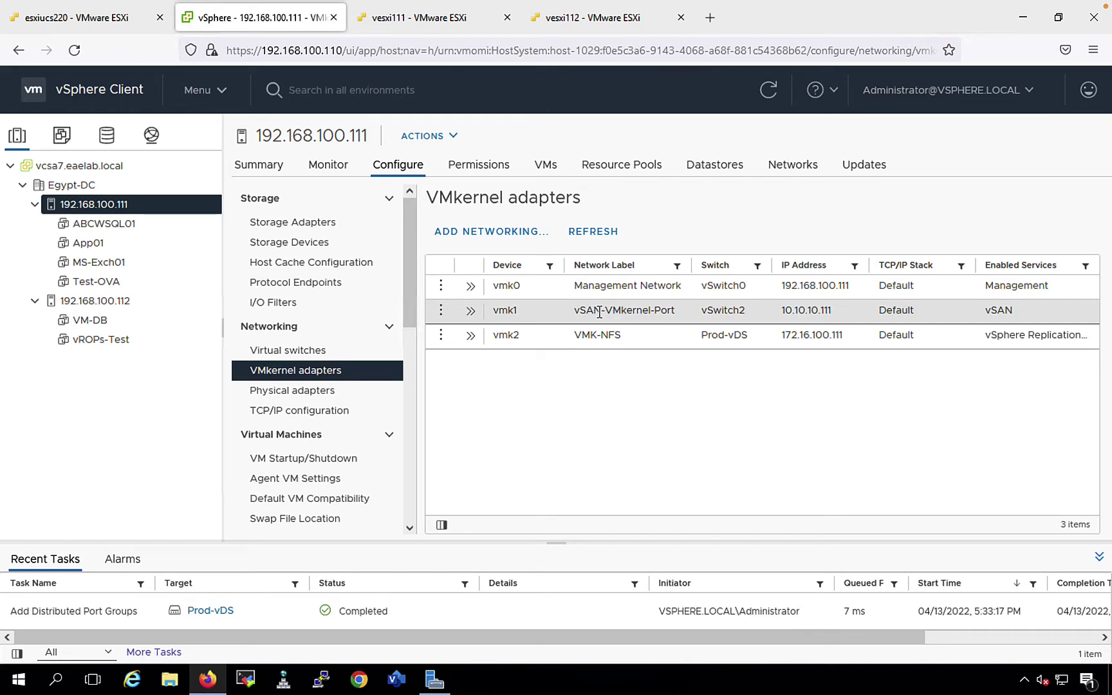
left_click_drag(586, 311, 643, 320)
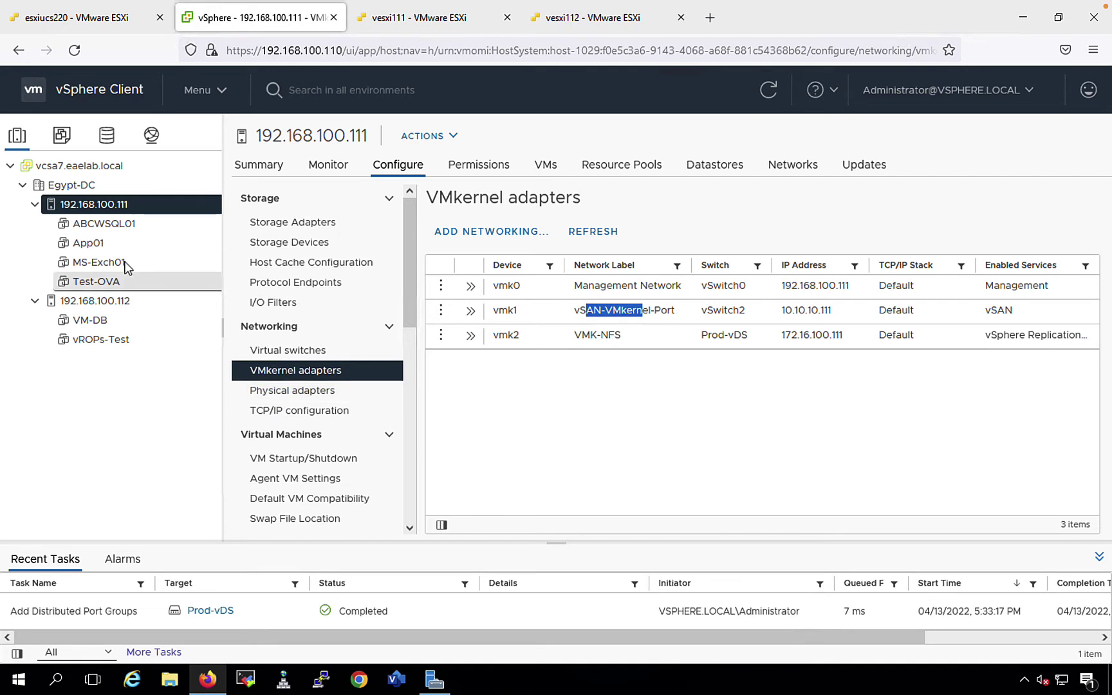
left_click(152, 135)
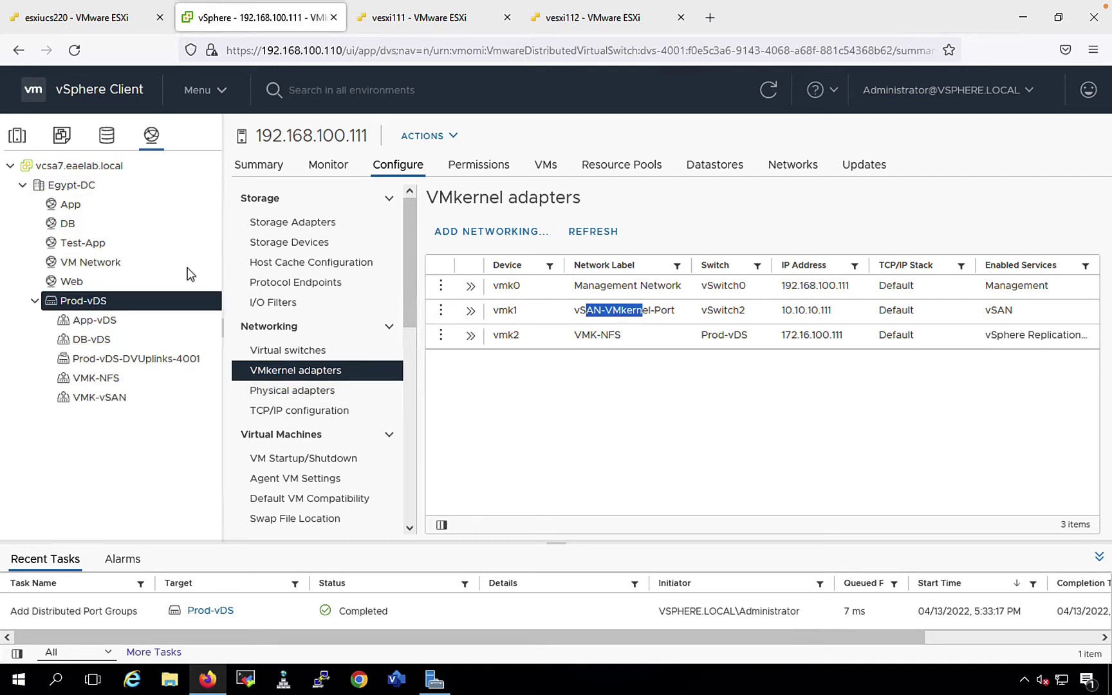
- Start managing host networking on Prod-vDS with 192.168.100.111 as the only selected member host
right_click(87, 306)
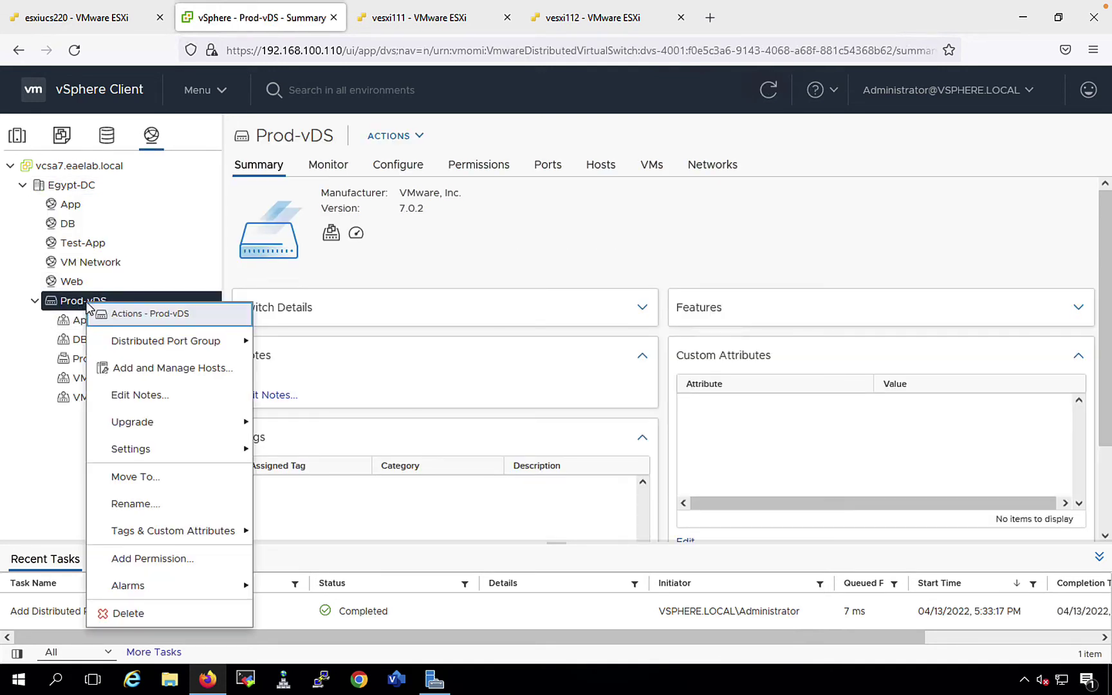
left_click(188, 370)
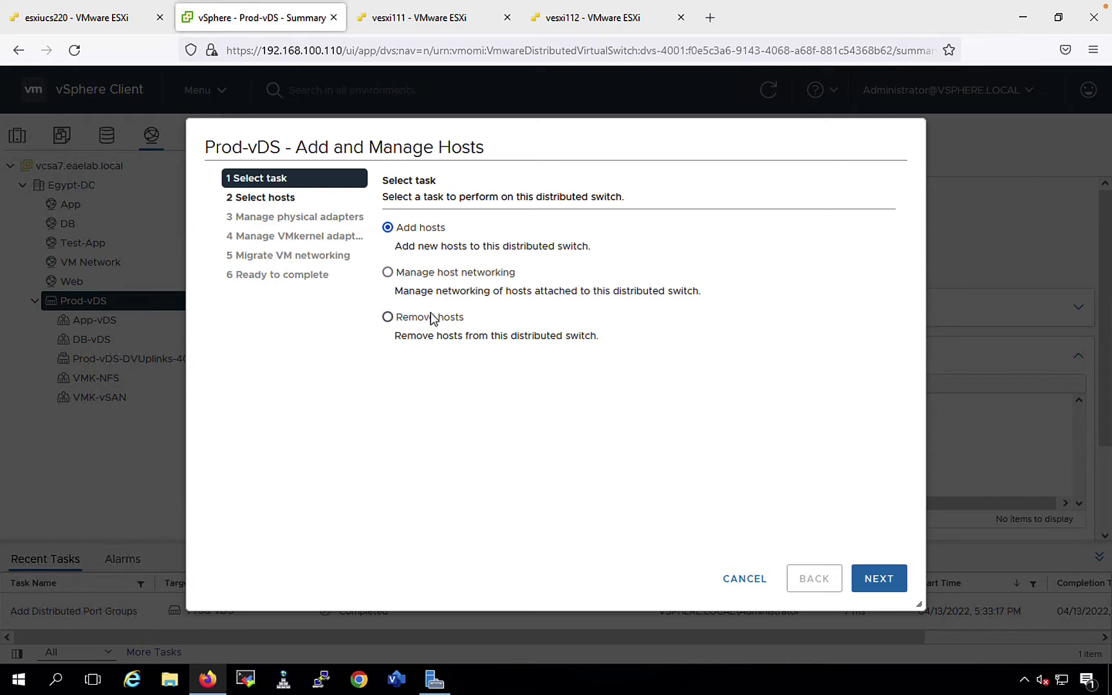
left_click(388, 273)
left_click(886, 585)
left_click(433, 234)
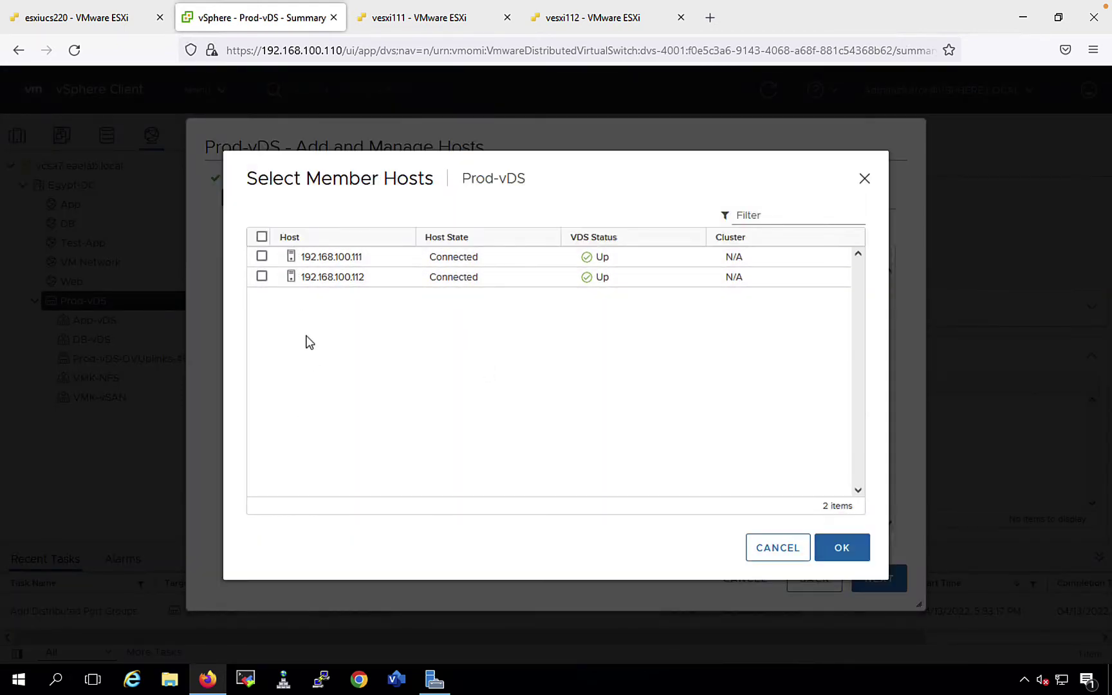
left_click(262, 256)
left_click(842, 548)
left_click(890, 590)
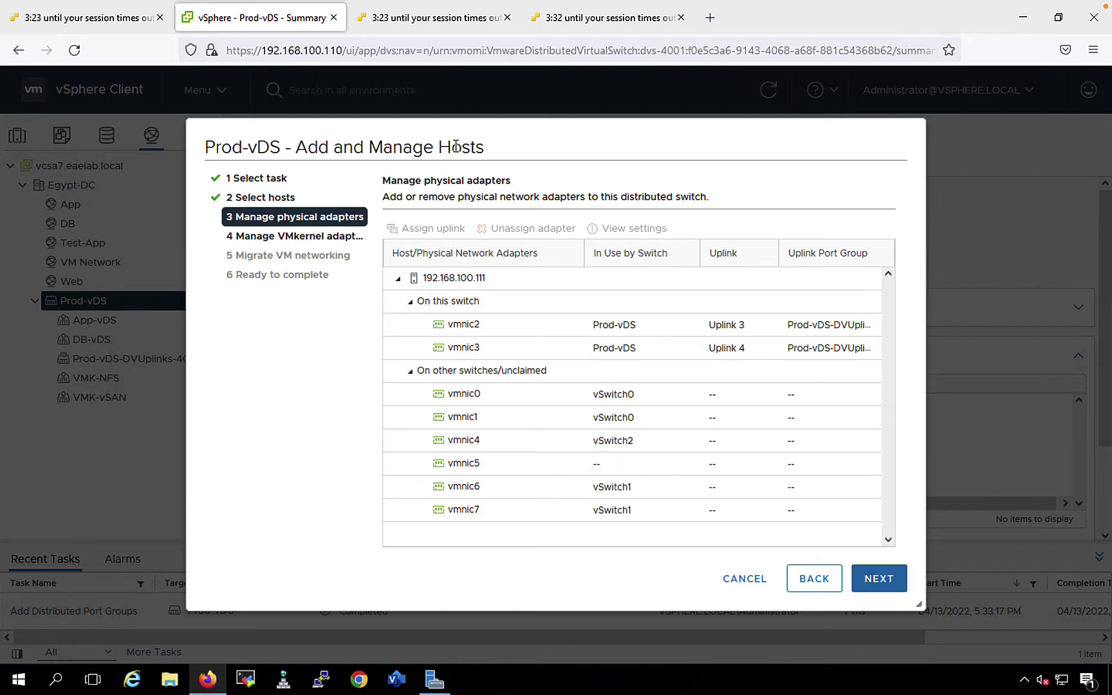
- Leave the physical adapters as they are and assign the vmk1 VMkernel adapter to the VMK-vSAN port group
left_click_drag(404, 184, 501, 184)
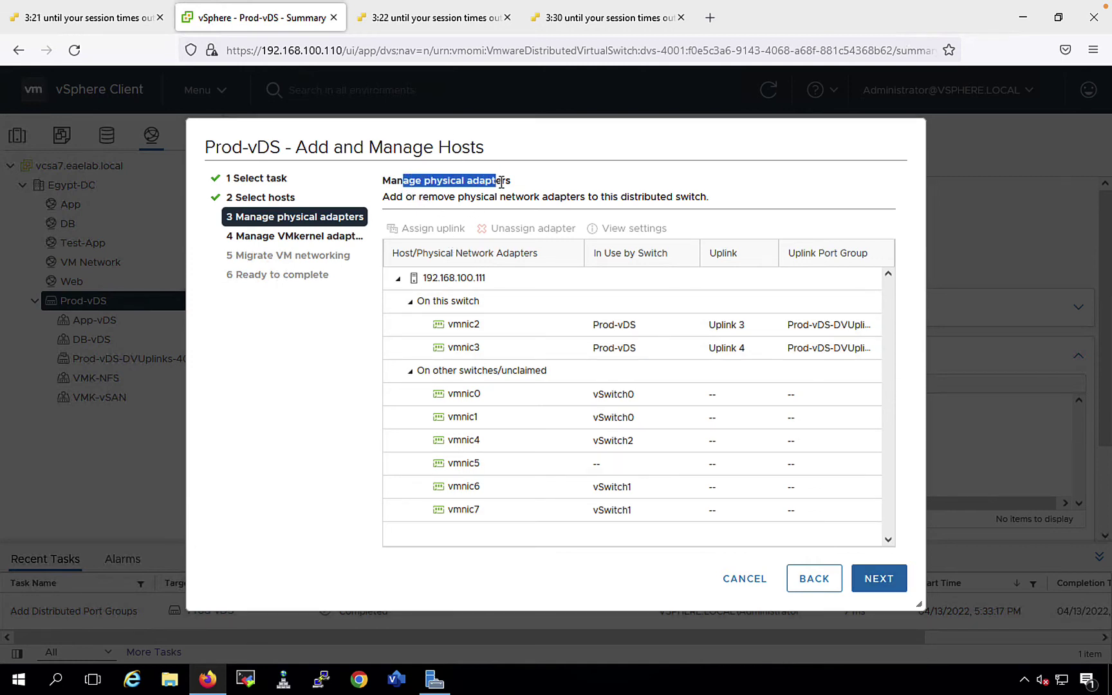
left_click(872, 578)
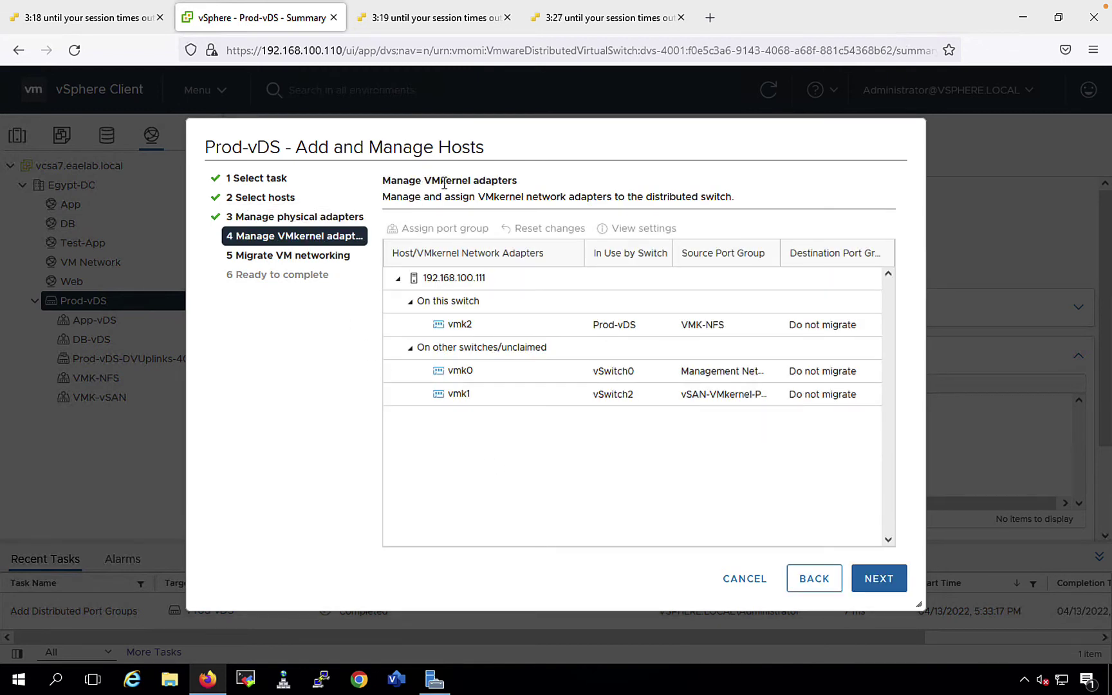
left_click_drag(391, 181, 515, 183)
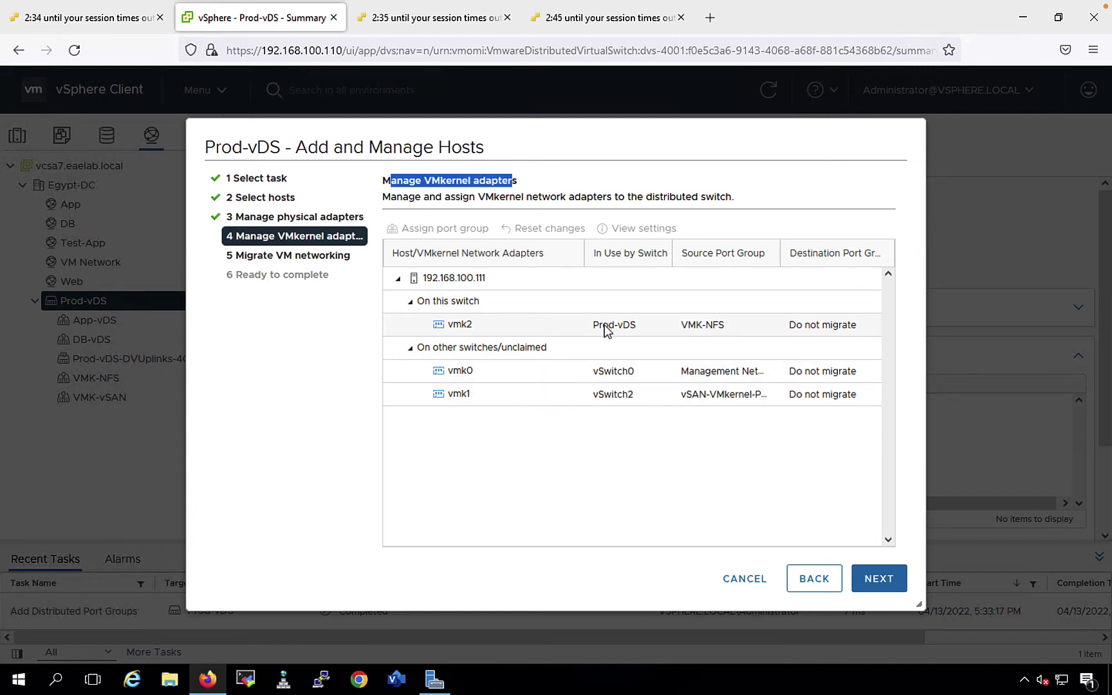
left_click(498, 400)
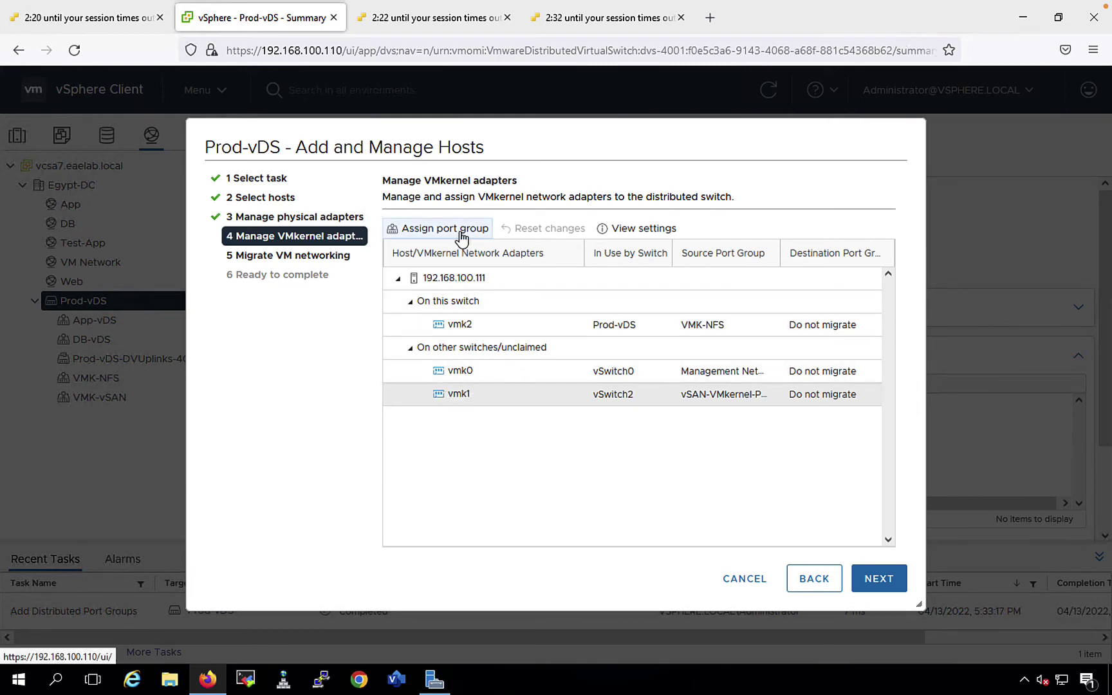
left_click(438, 229)
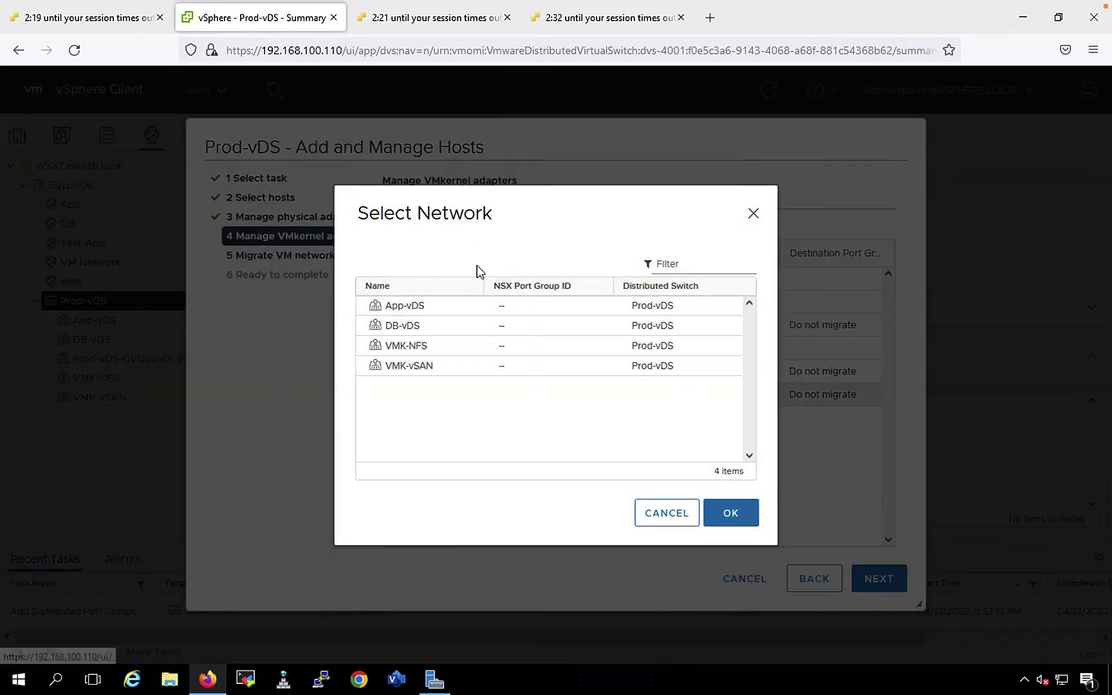
left_click(407, 372)
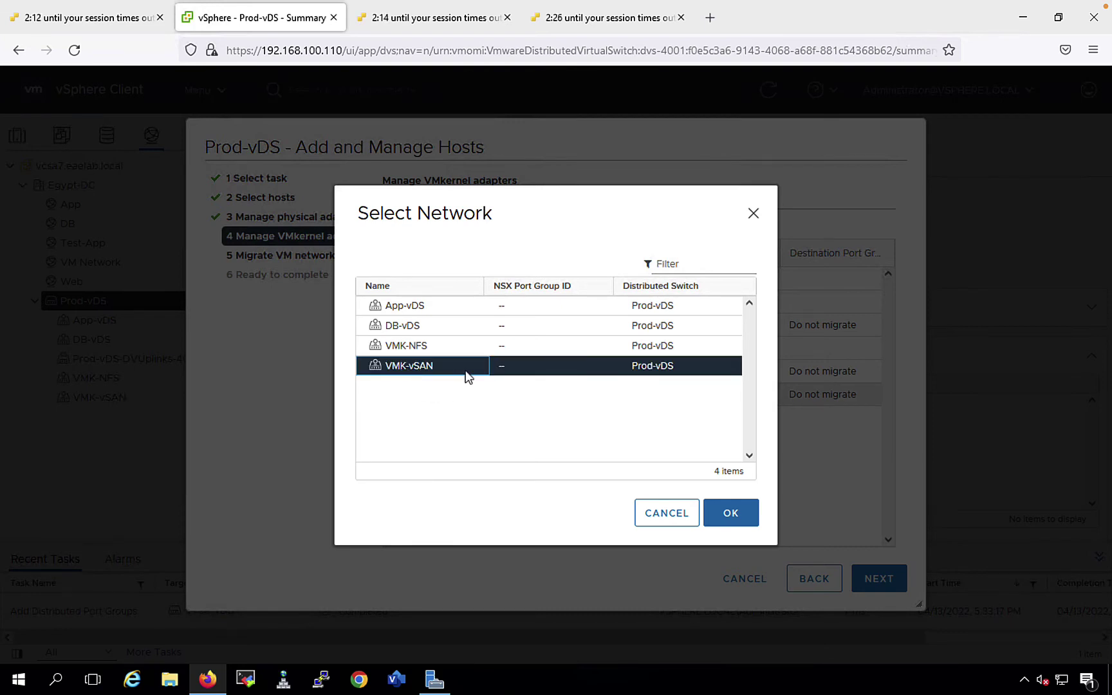
left_click(724, 514)
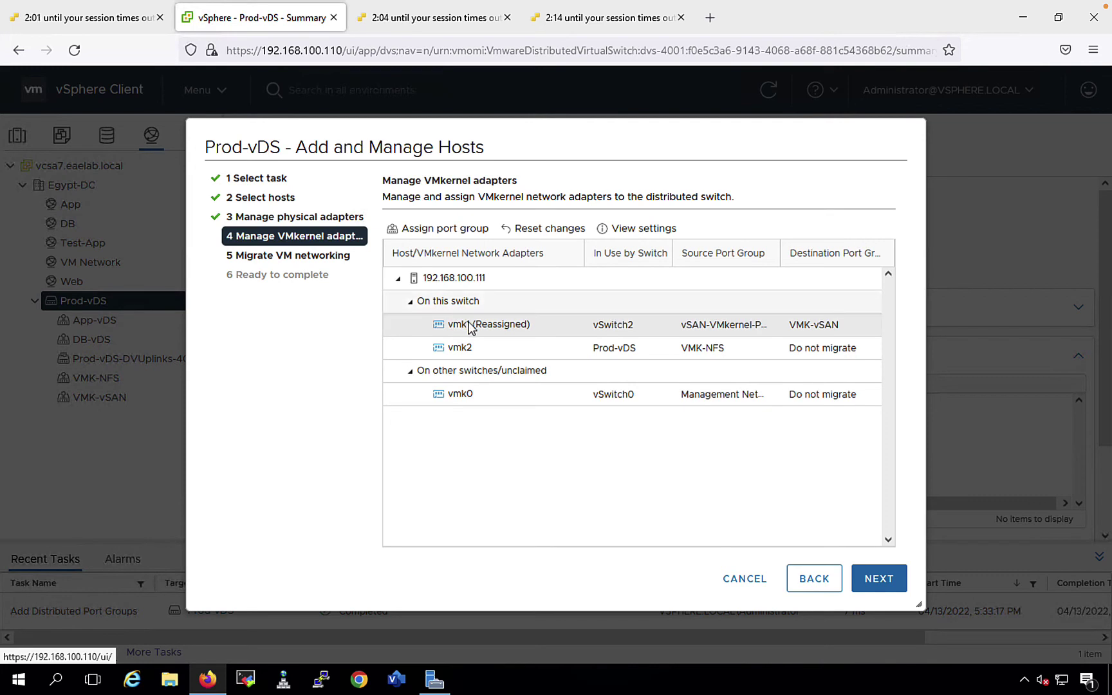
- Finish the host networking changes without migrating VM networking, and review the recent tasks list
left_click(875, 581)
left_click(875, 581)
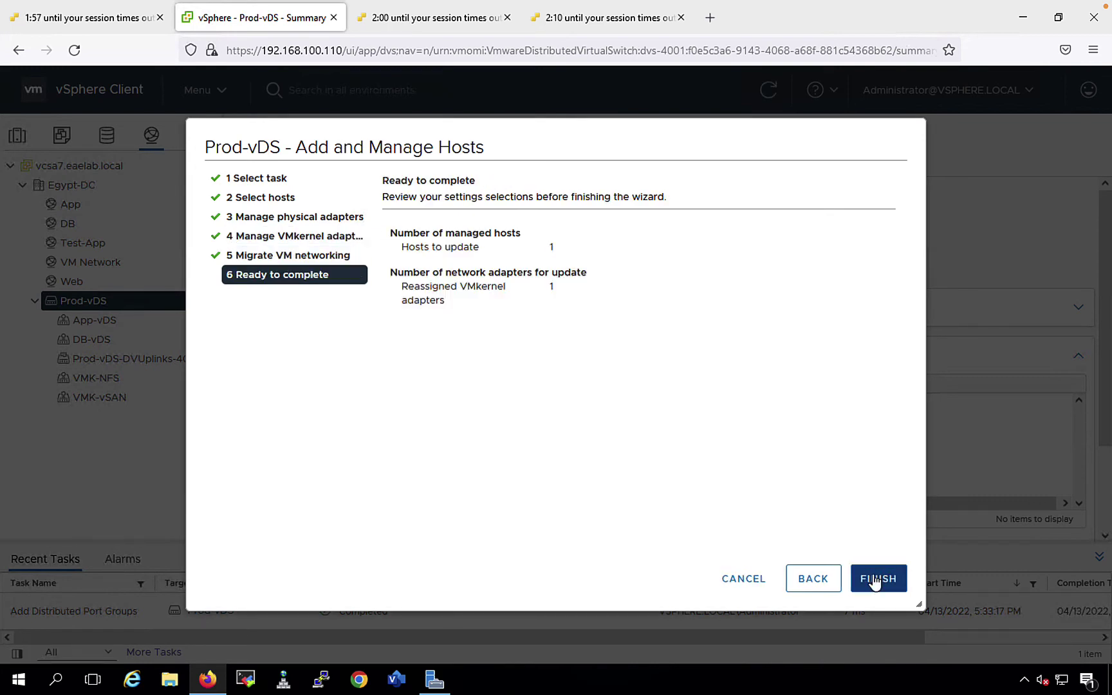
left_click(875, 579)
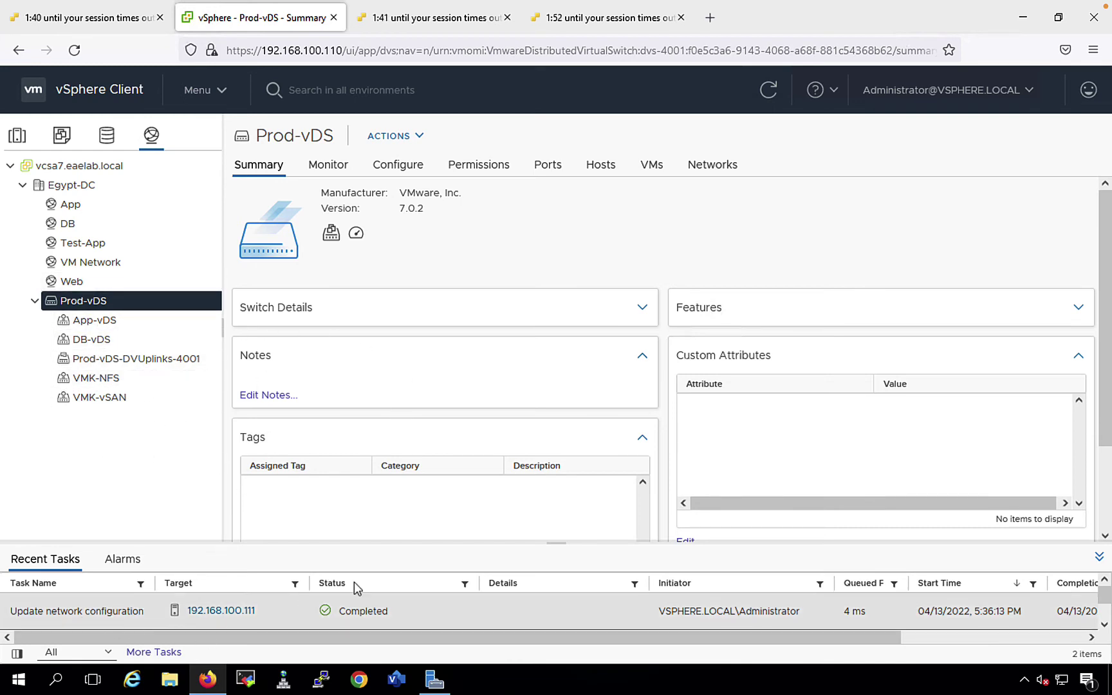
left_click_drag(562, 542, 561, 436)
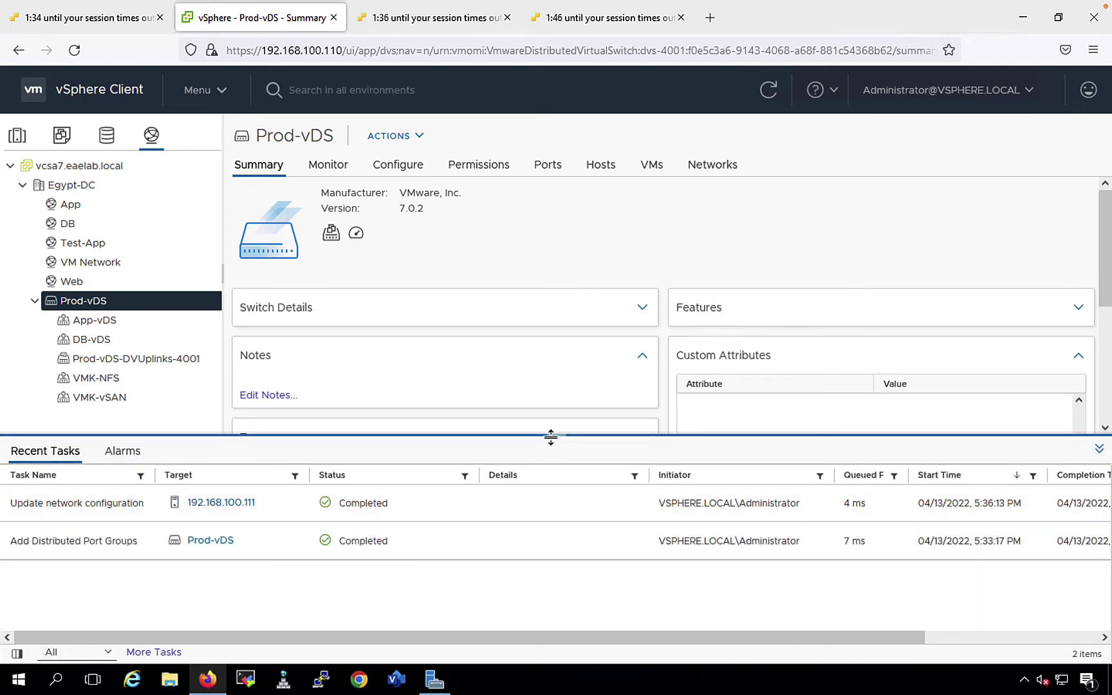
left_click_drag(551, 438, 549, 566)
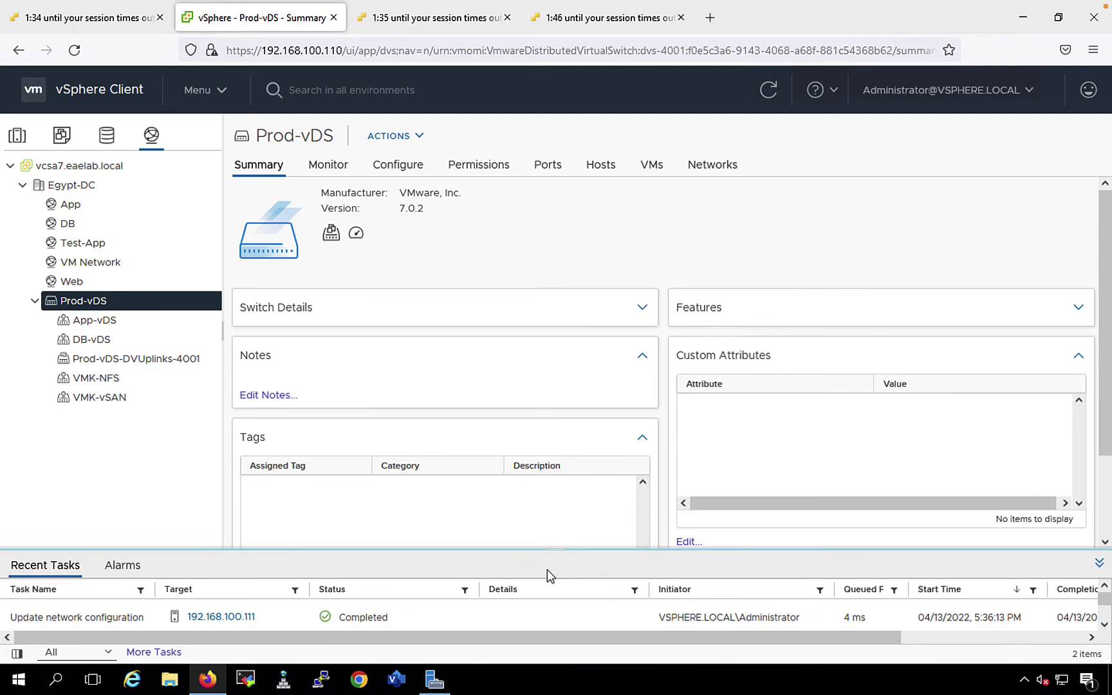
- Compare vmk1's network label and switch in the VMkernel adapters of hosts 192.168.100.111 and 192.168.100.112
left_click(20, 136)
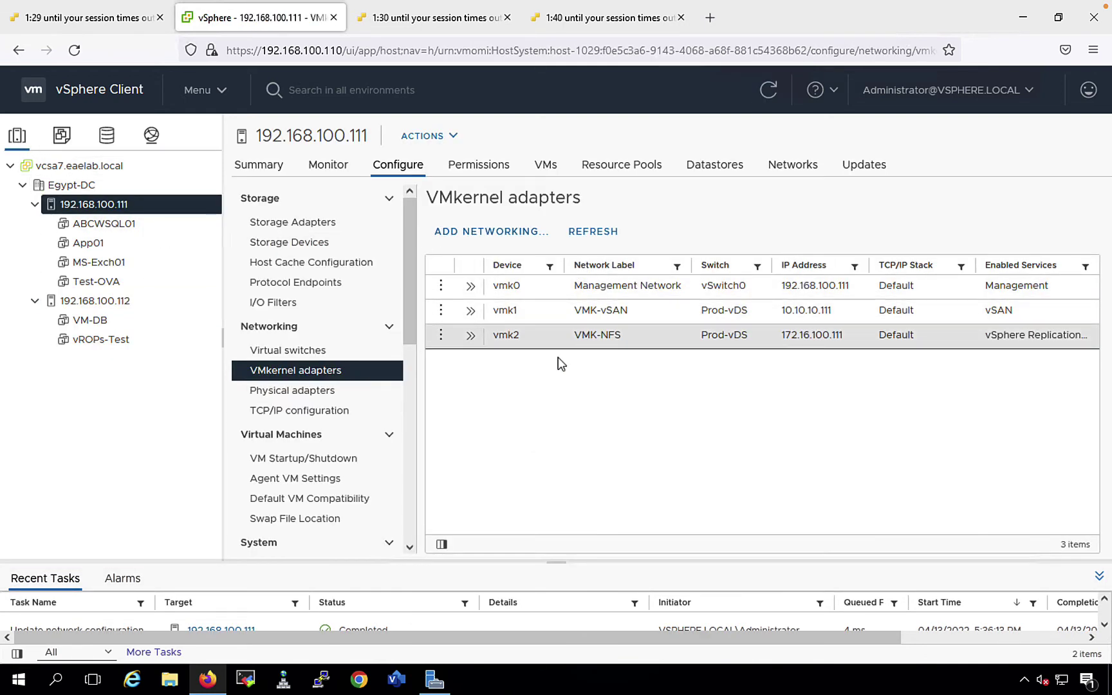
left_click_drag(581, 310, 728, 329)
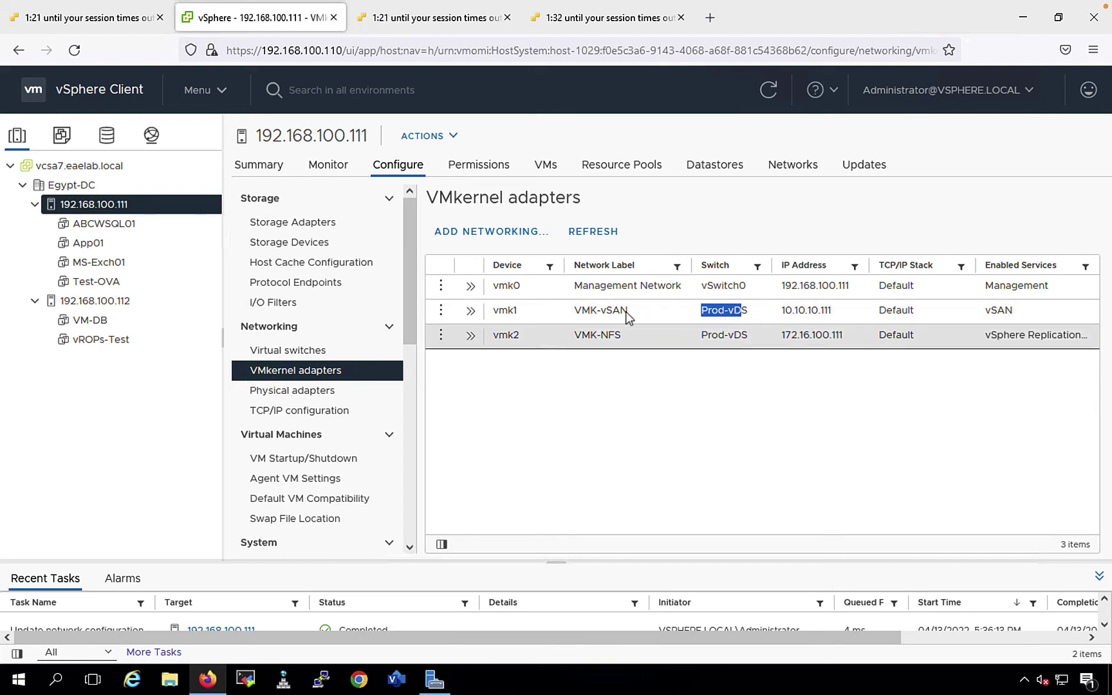
left_click(96, 301)
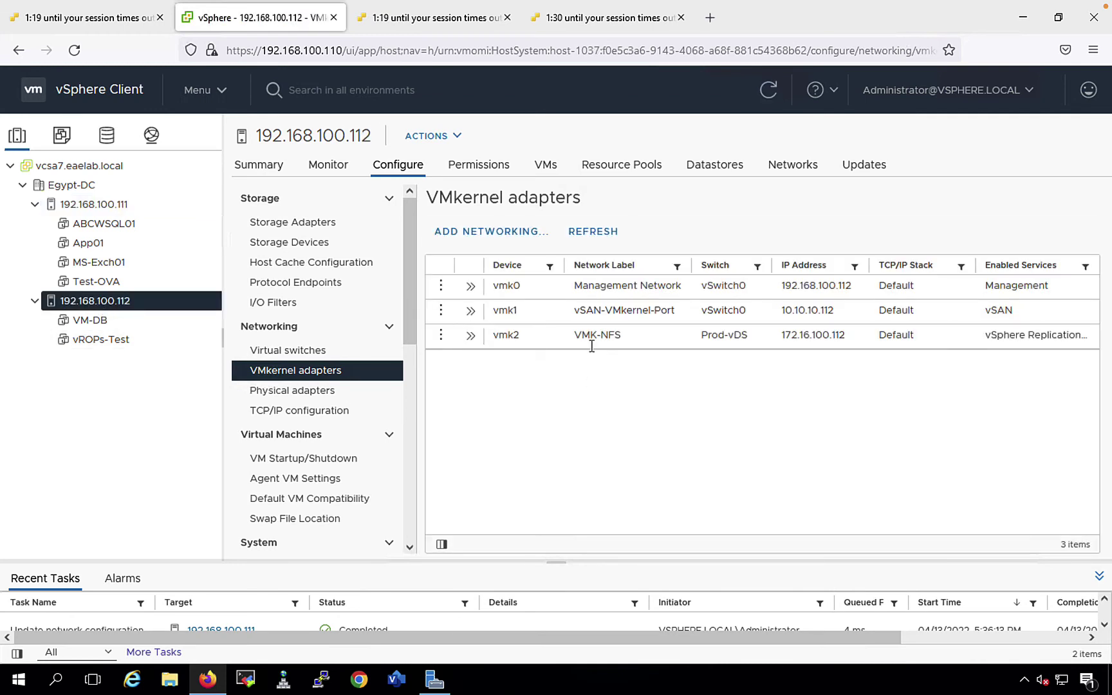
left_click_drag(611, 315, 585, 315)
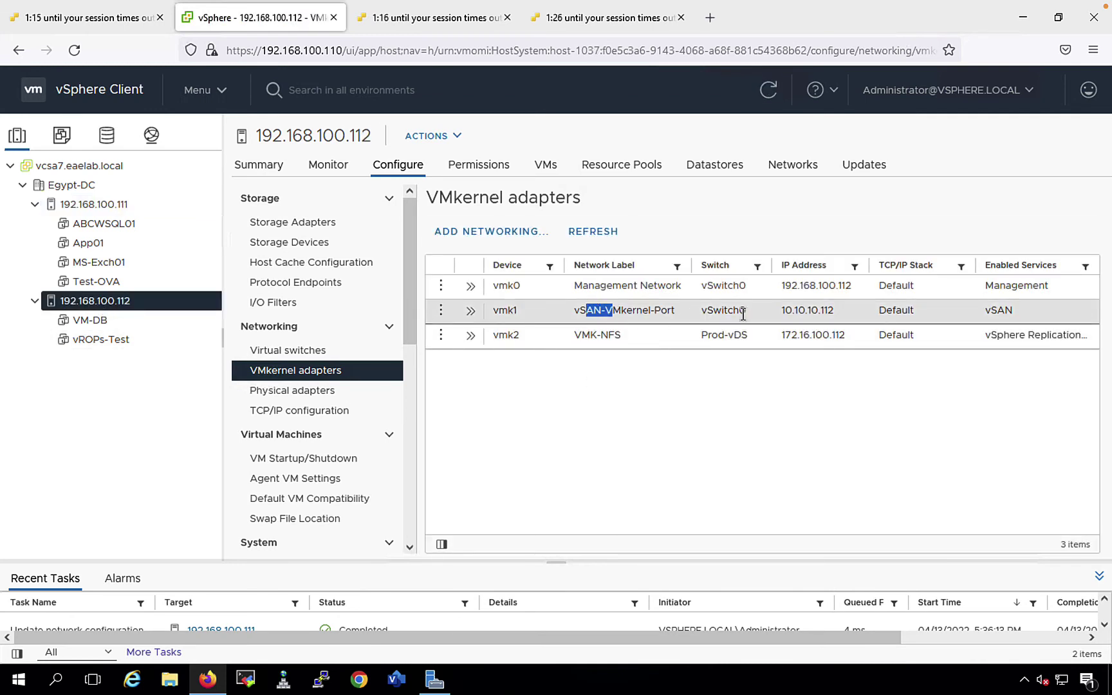
left_click(124, 208)
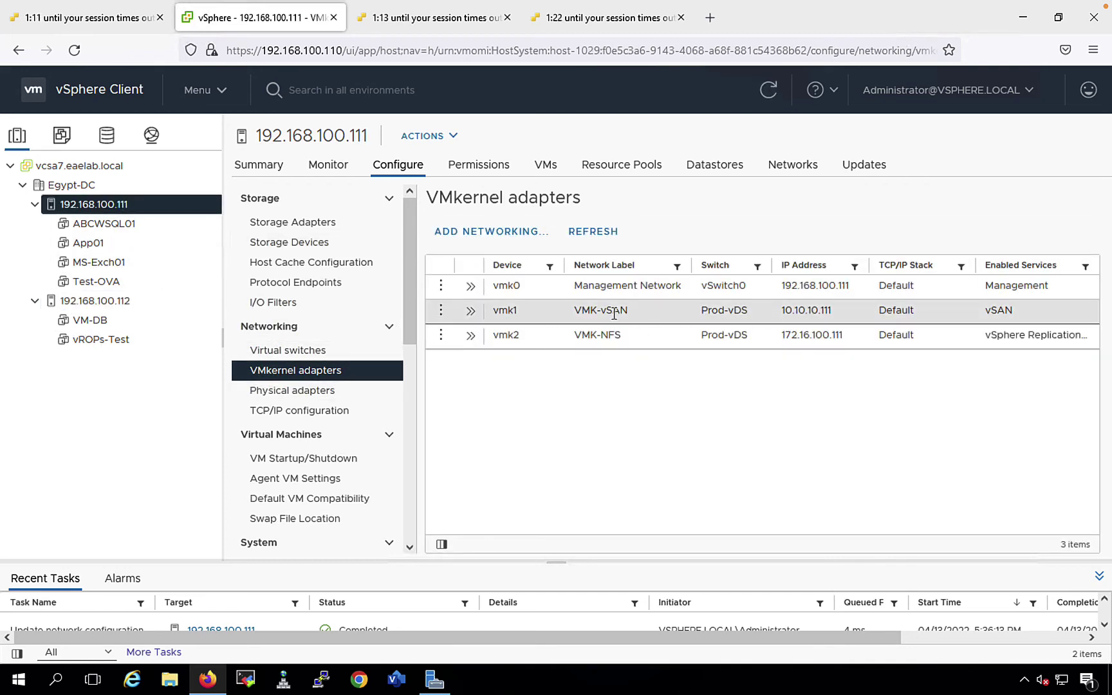
- Review vmk1's network label, switch and IP address on host 192.168.100.111, and view the VMkernel adapters of host 192.168.100.112
left_click_drag(582, 312, 838, 316)
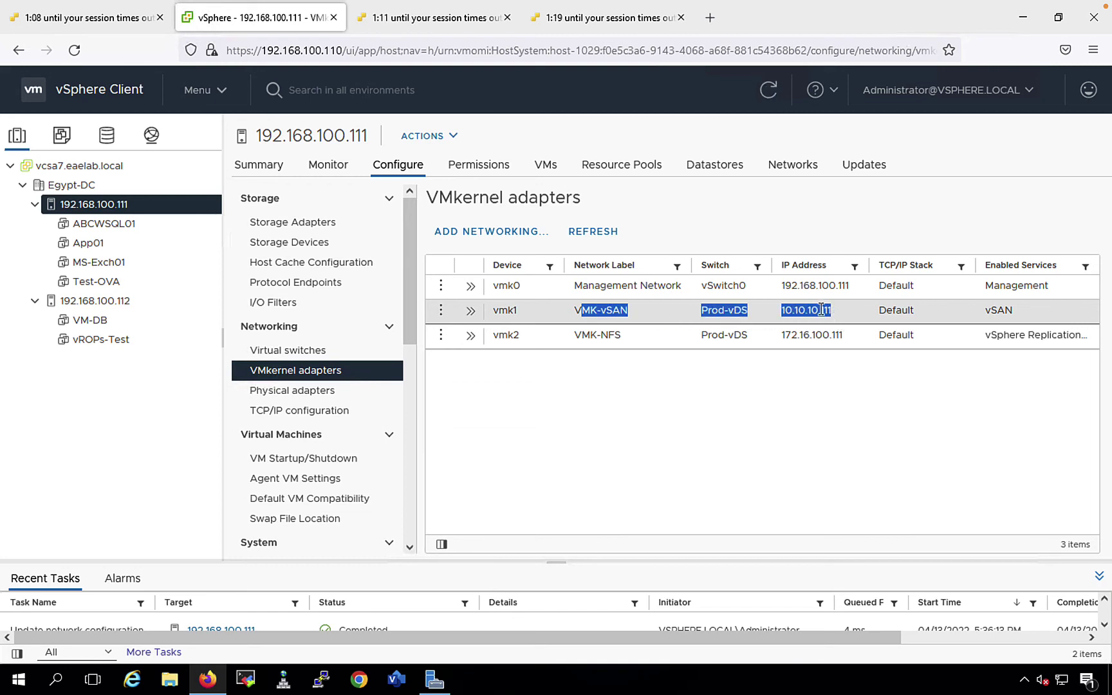
left_click(827, 368)
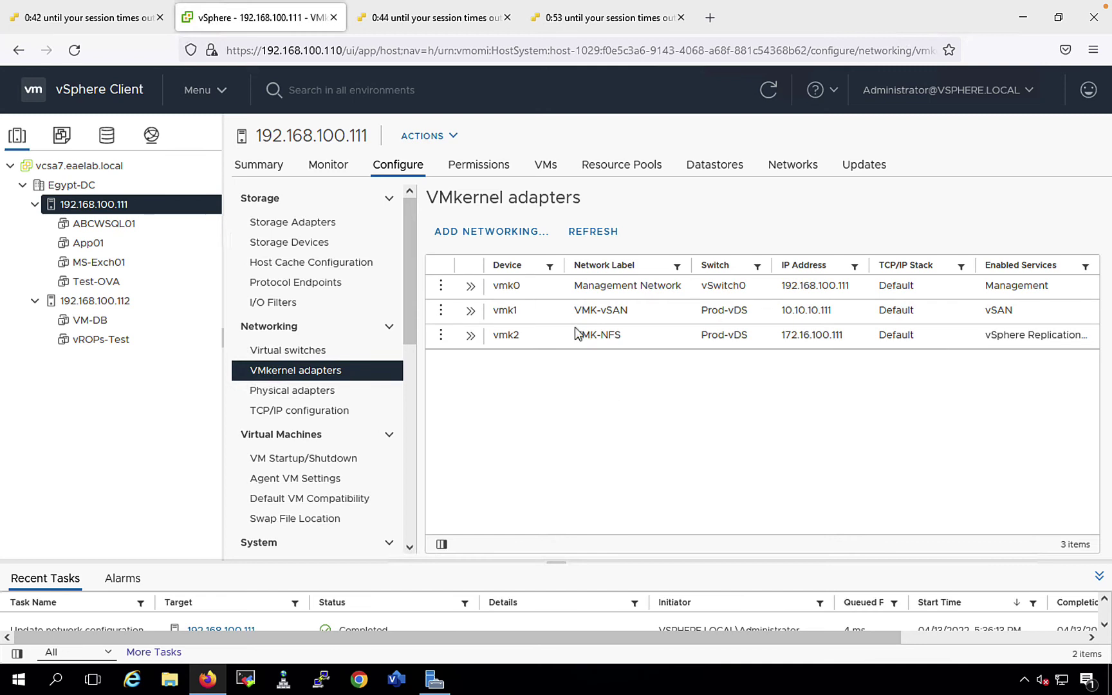
left_click(97, 301)
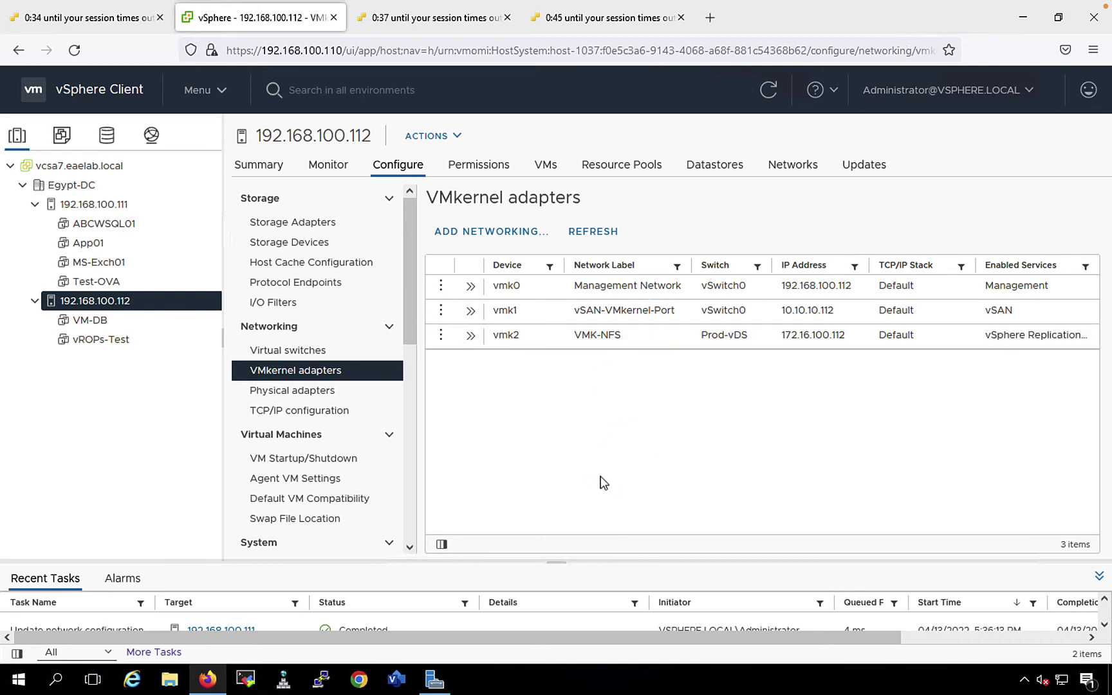
- Start managing host networking on the Prod-vDS distributed switch with 192.168.100.112 as the only selected member host
left_click(151, 135)
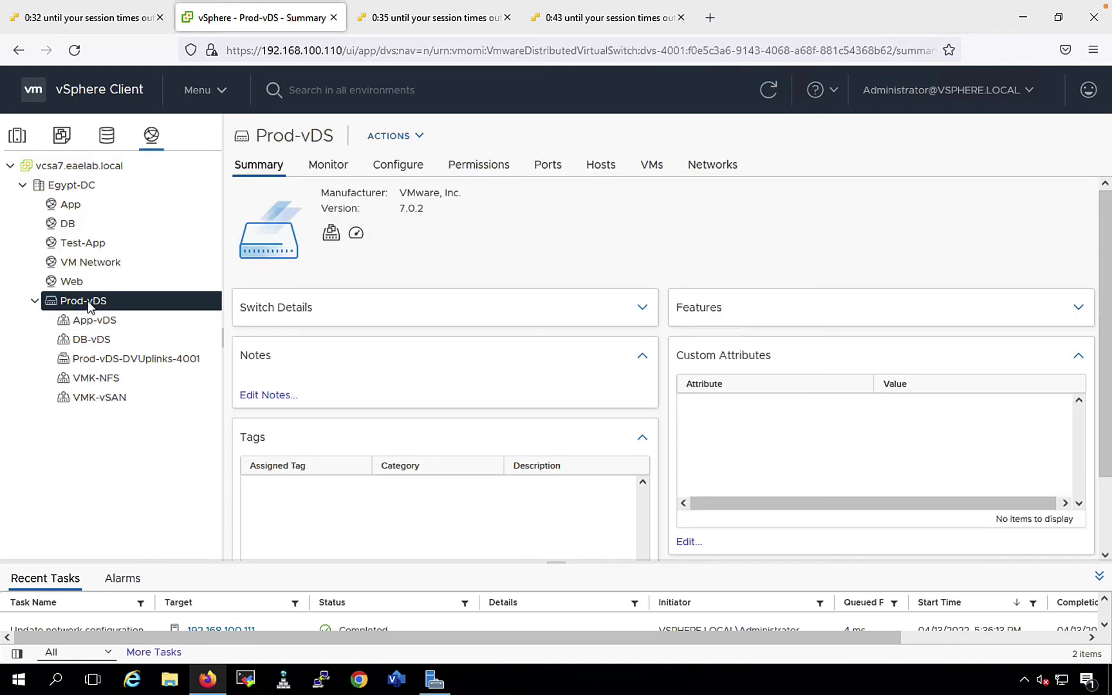
right_click(92, 299)
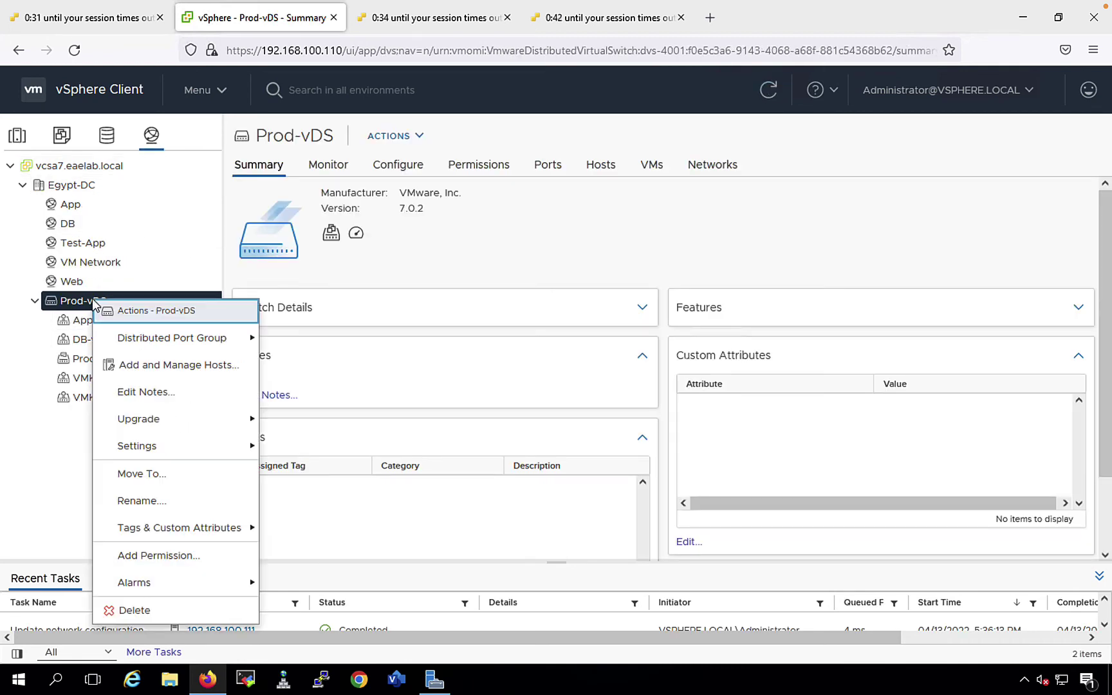
left_click(172, 366)
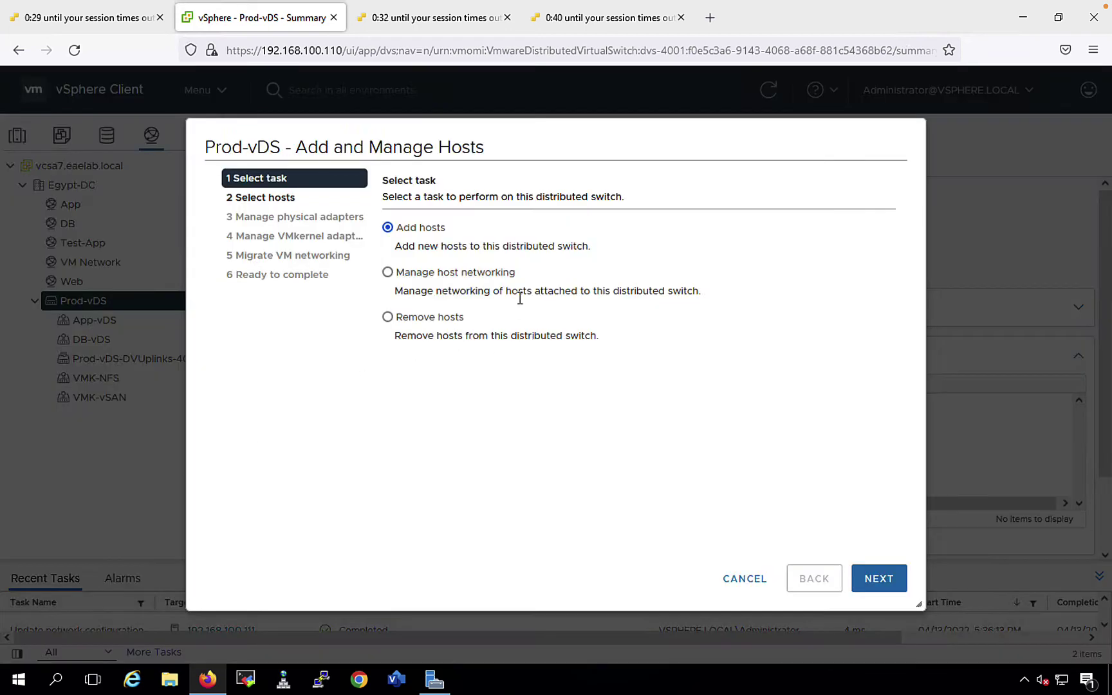
left_click(460, 274)
left_click(862, 577)
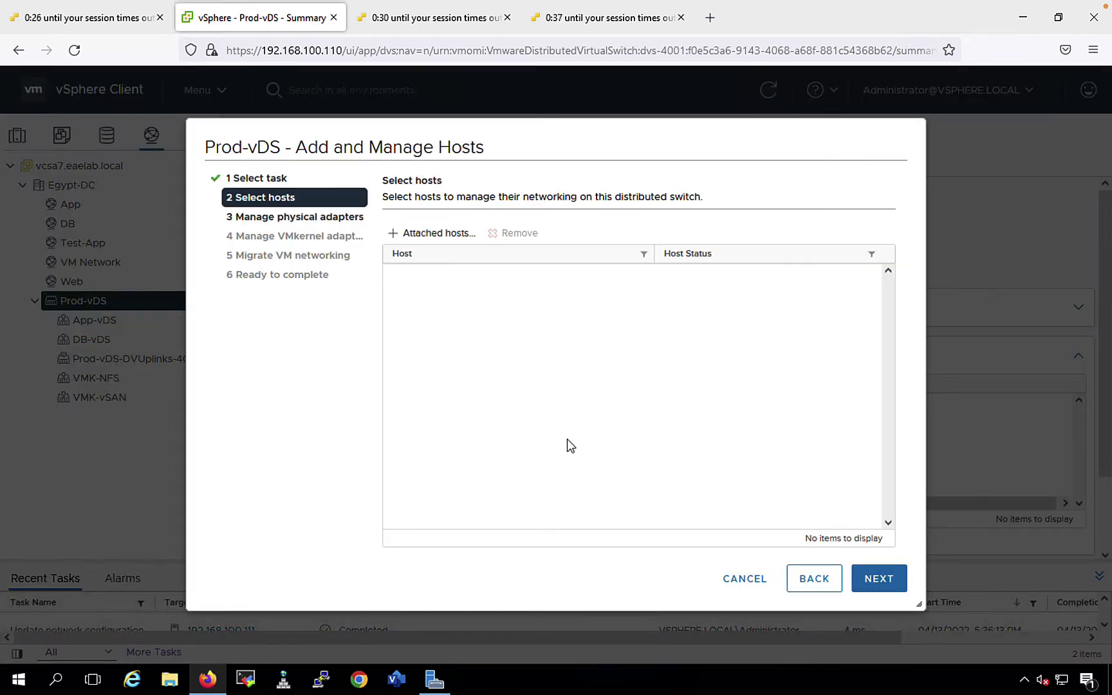
left_click(426, 238)
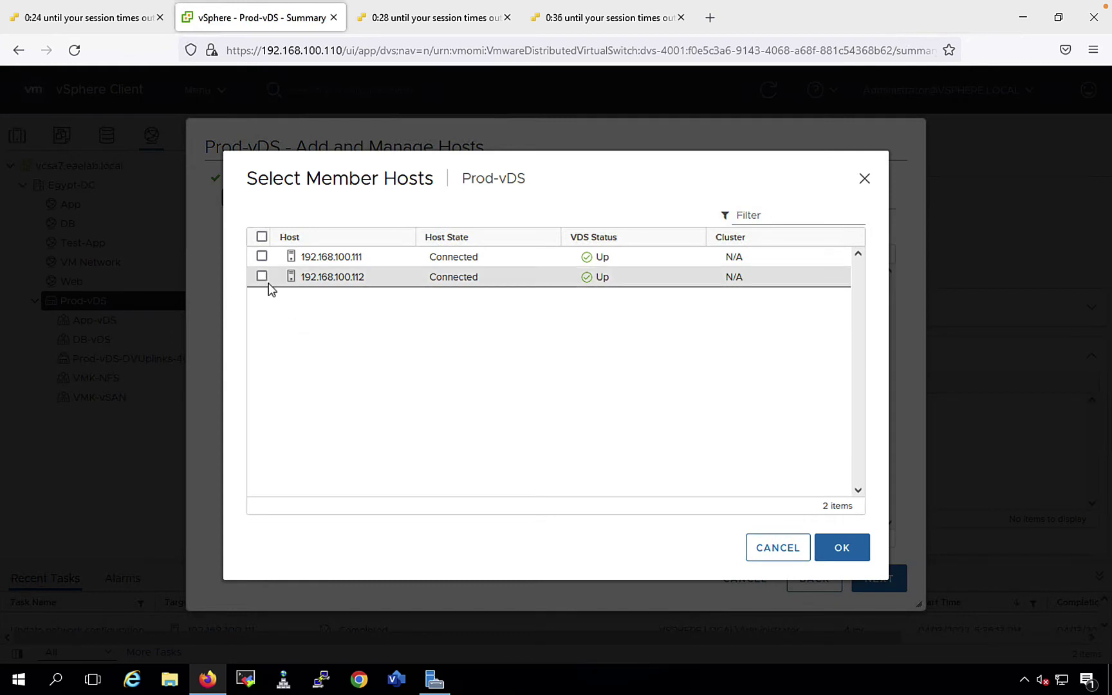
left_click(262, 277)
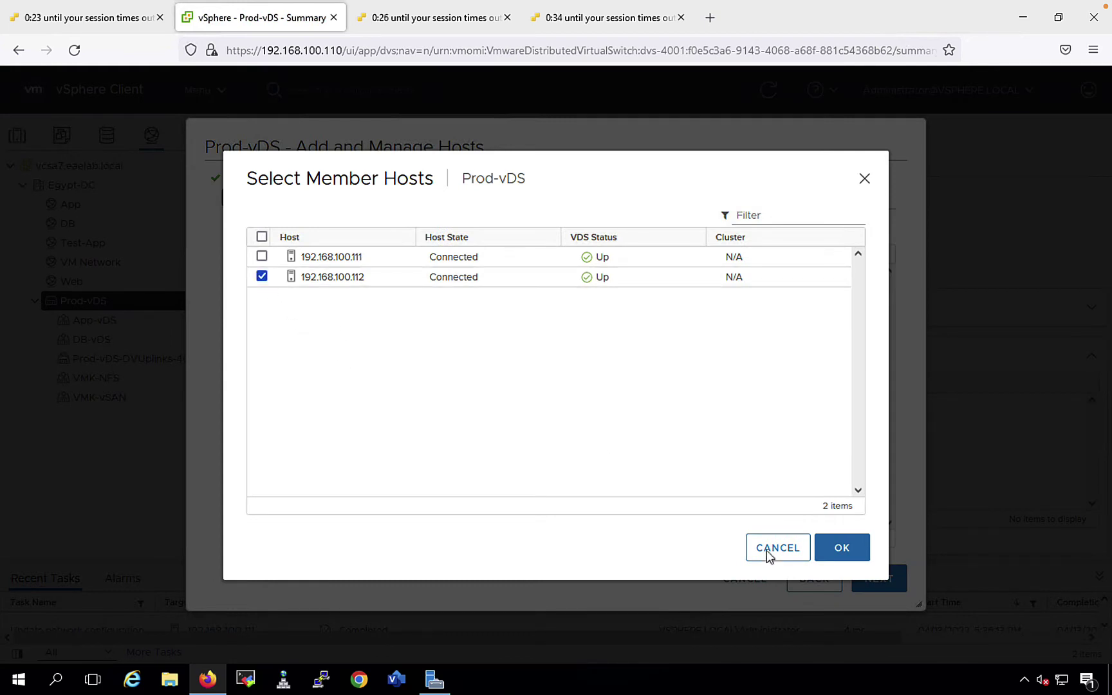
left_click(842, 551)
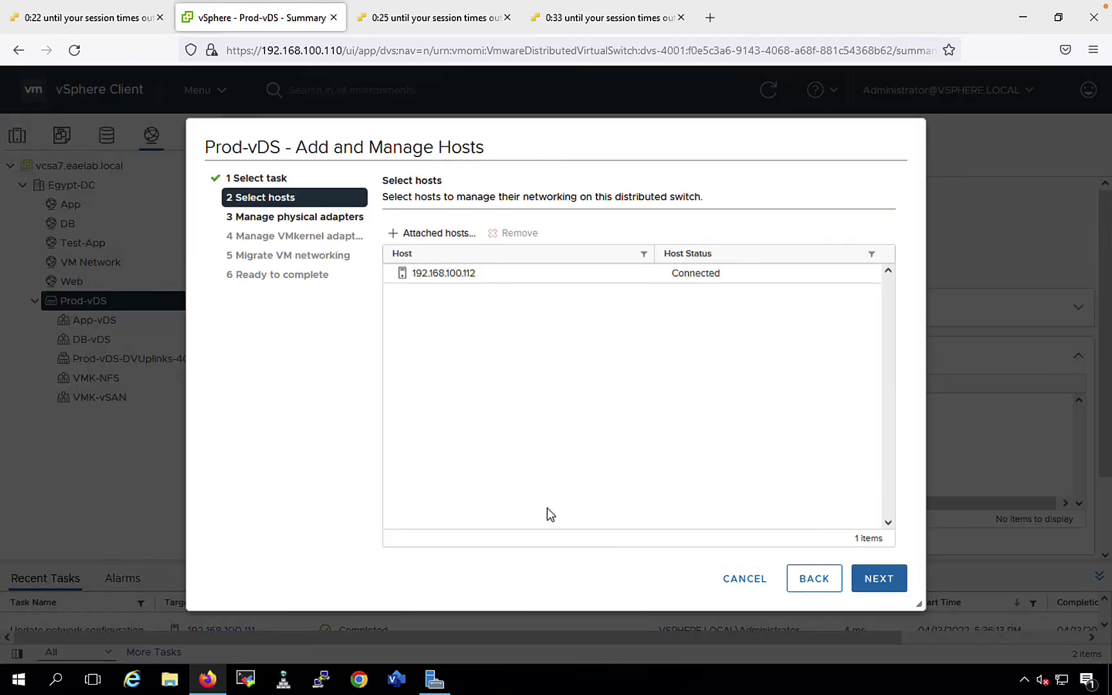
left_click(856, 573)
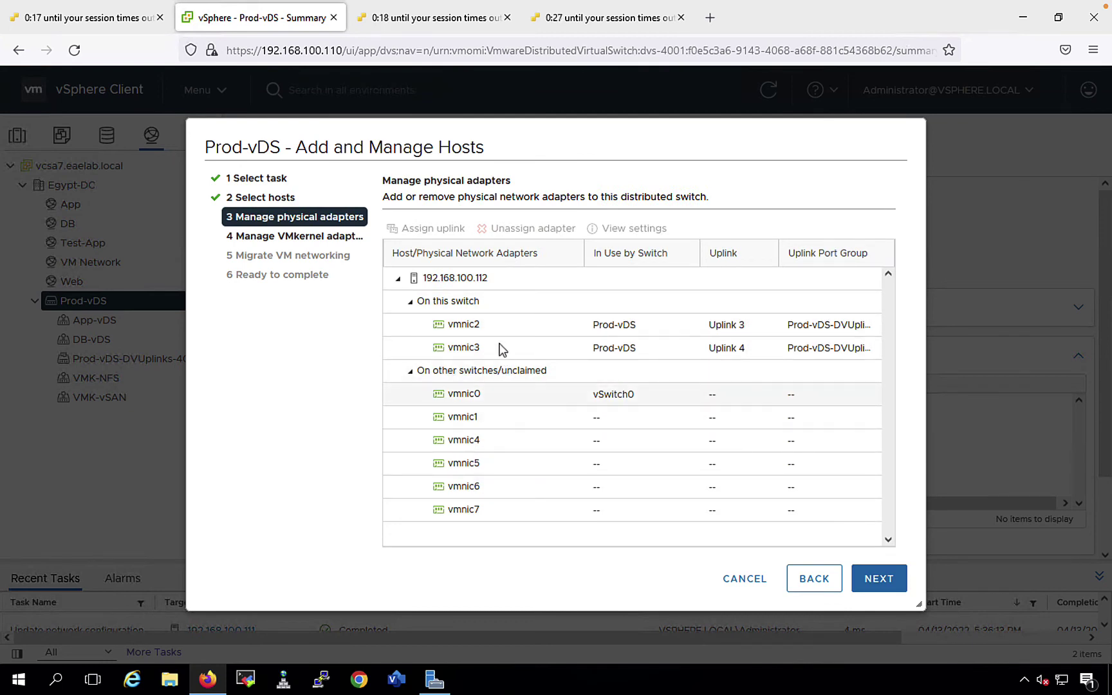
- Keep the physical adapters of 192.168.100.112 as they are and assign its vmk1 VMkernel adapter to the VMK-vSAN port group
left_click(866, 578)
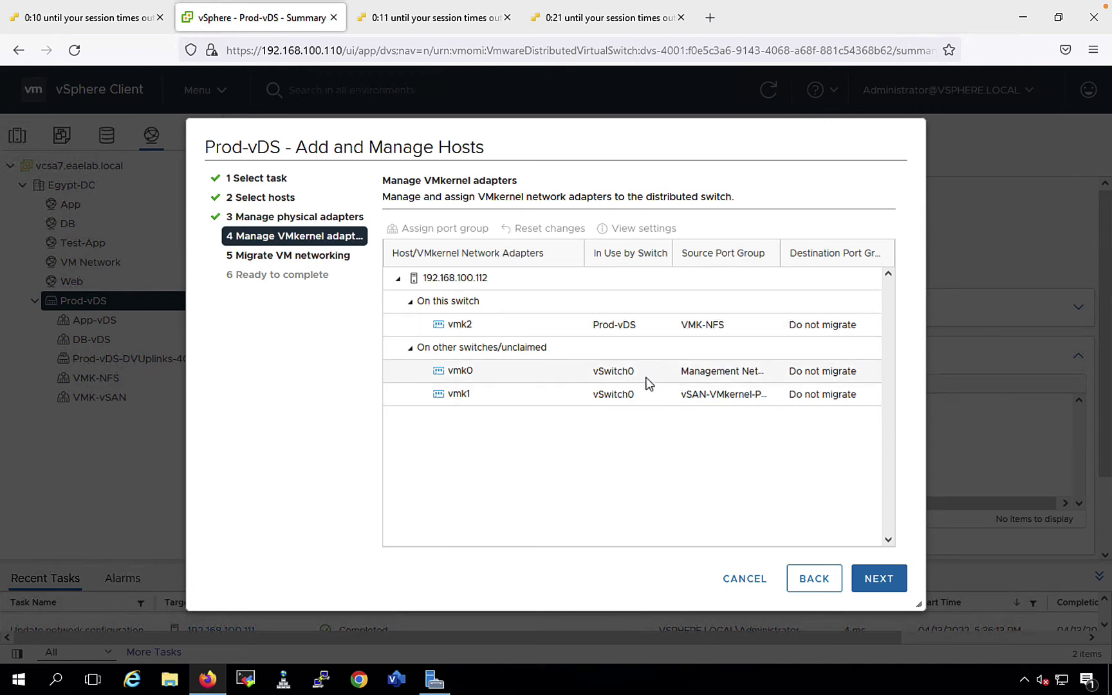
left_click(494, 403)
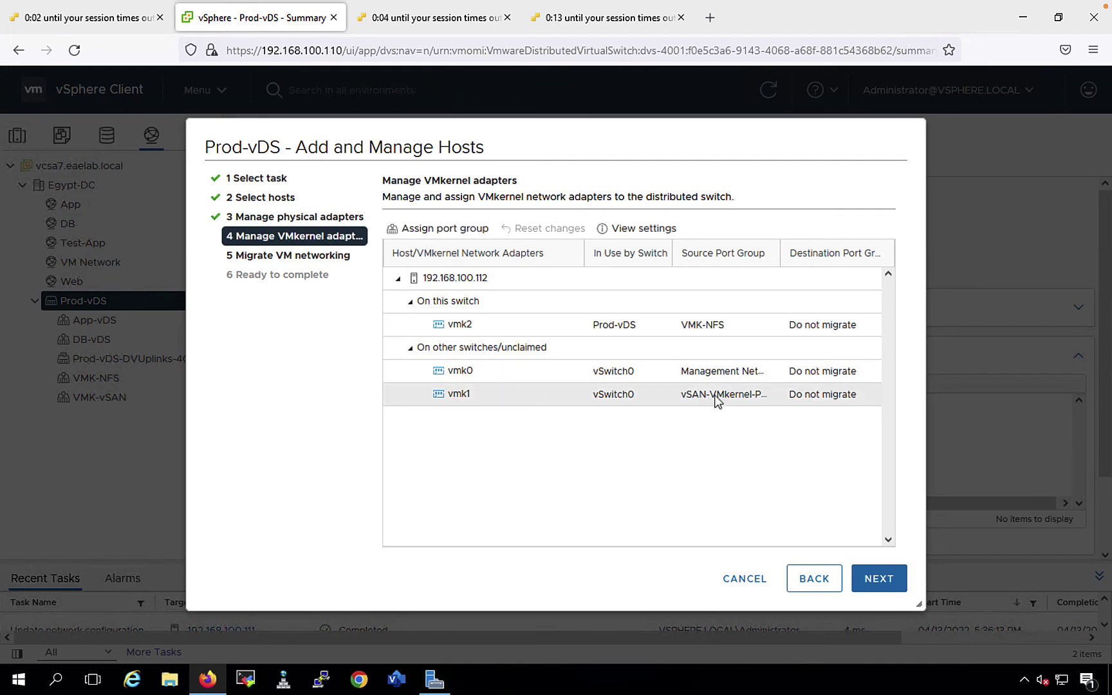
left_click(437, 229)
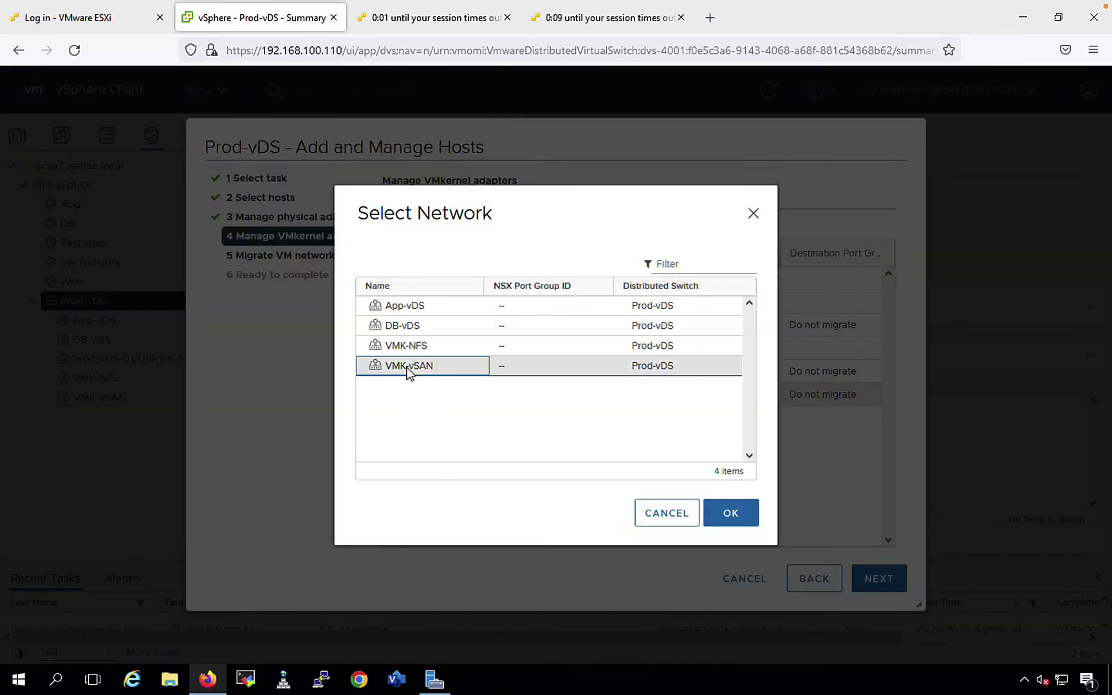
left_click(410, 369)
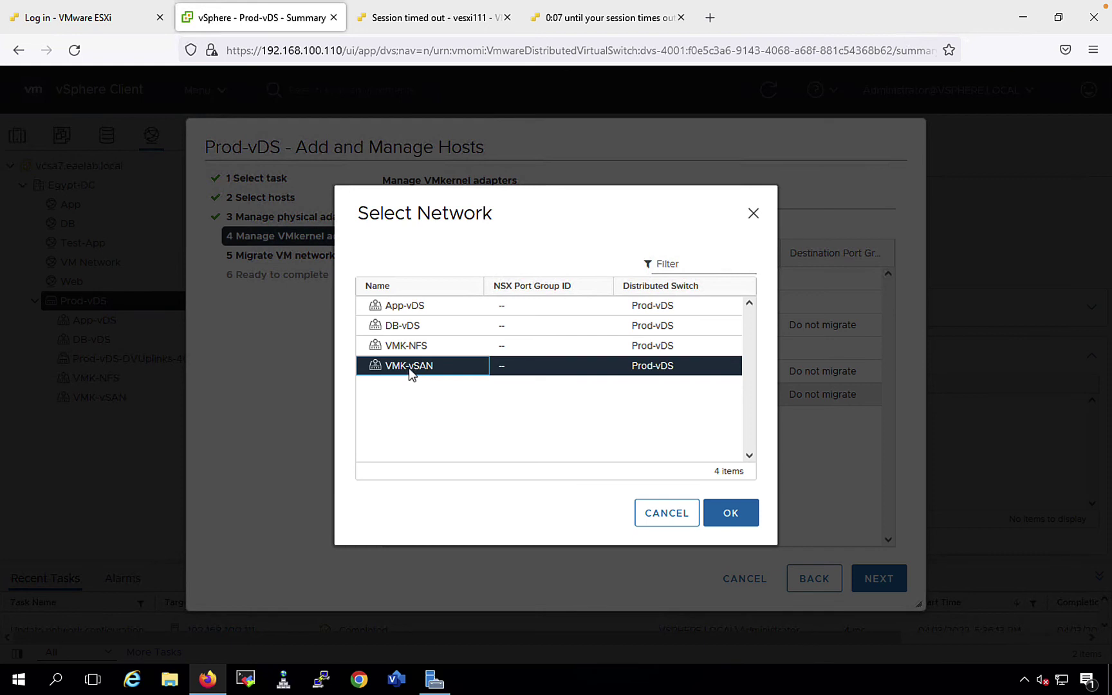
left_click(734, 515)
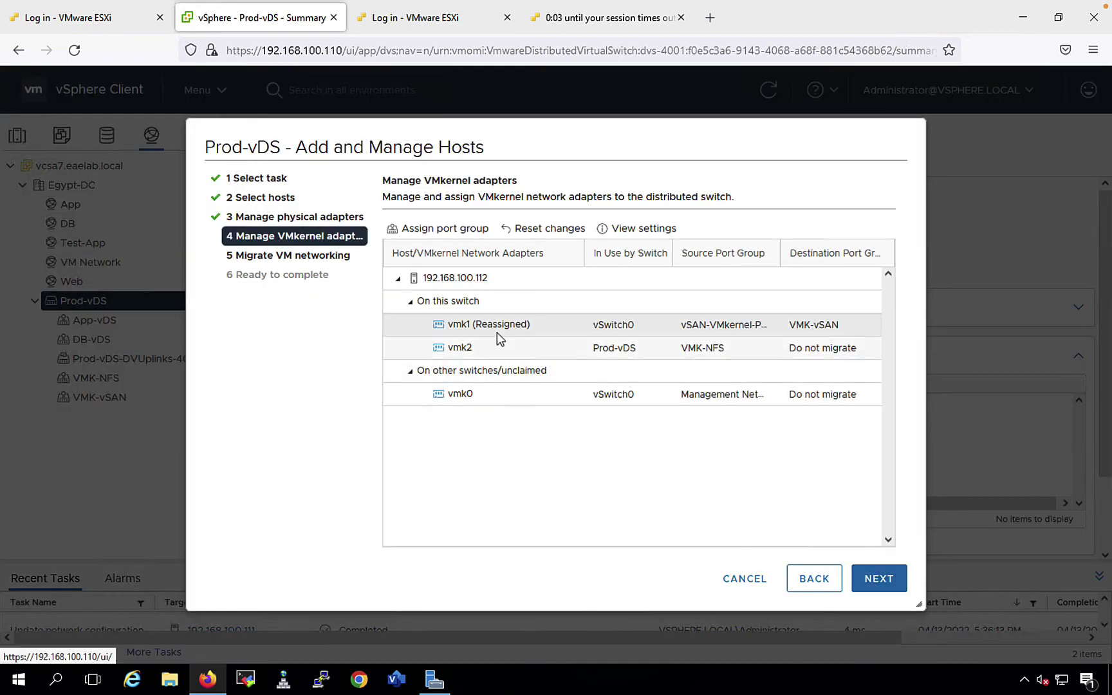
- Finish the host networking changes for 192.168.100.112 without migrating VM networking
left_click(892, 589)
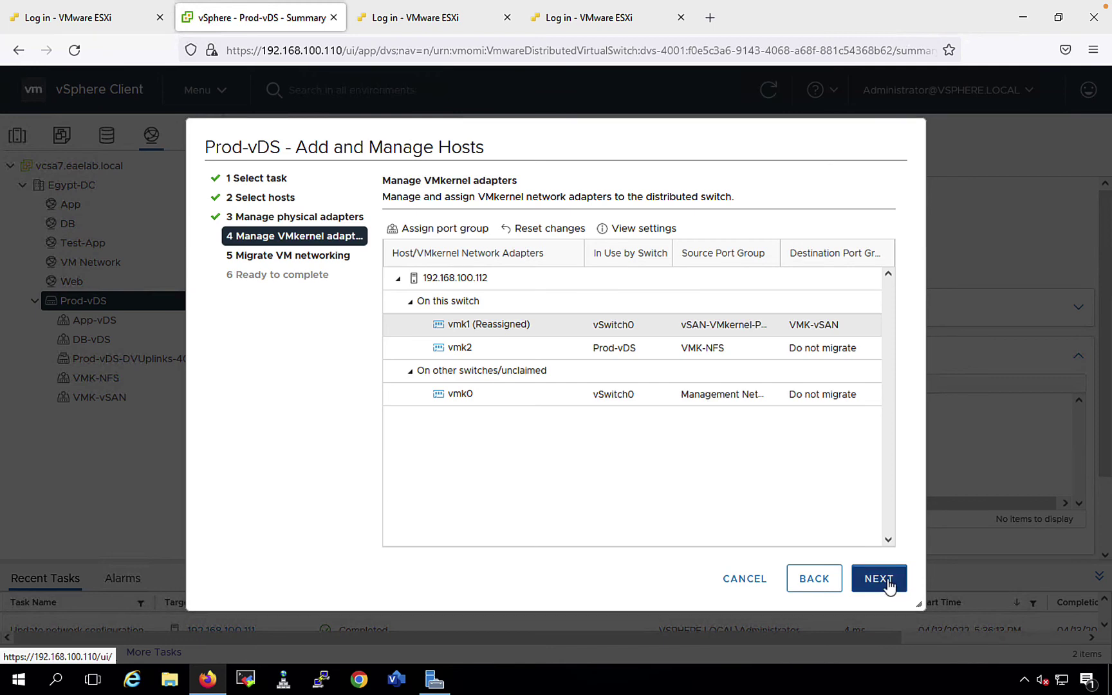
left_click(890, 586)
left_click(886, 586)
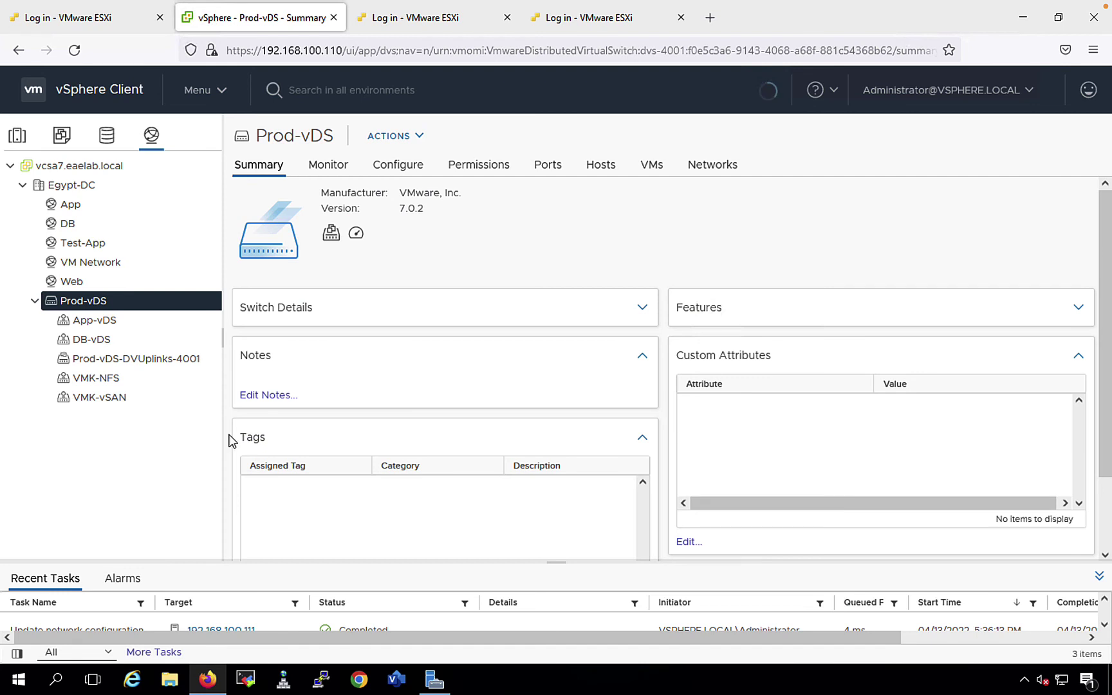
- Check the network labels, switches and IP addresses of vmk1 and vmk2 in the VMkernel adapters of host 192.168.100.112
left_click(16, 135)
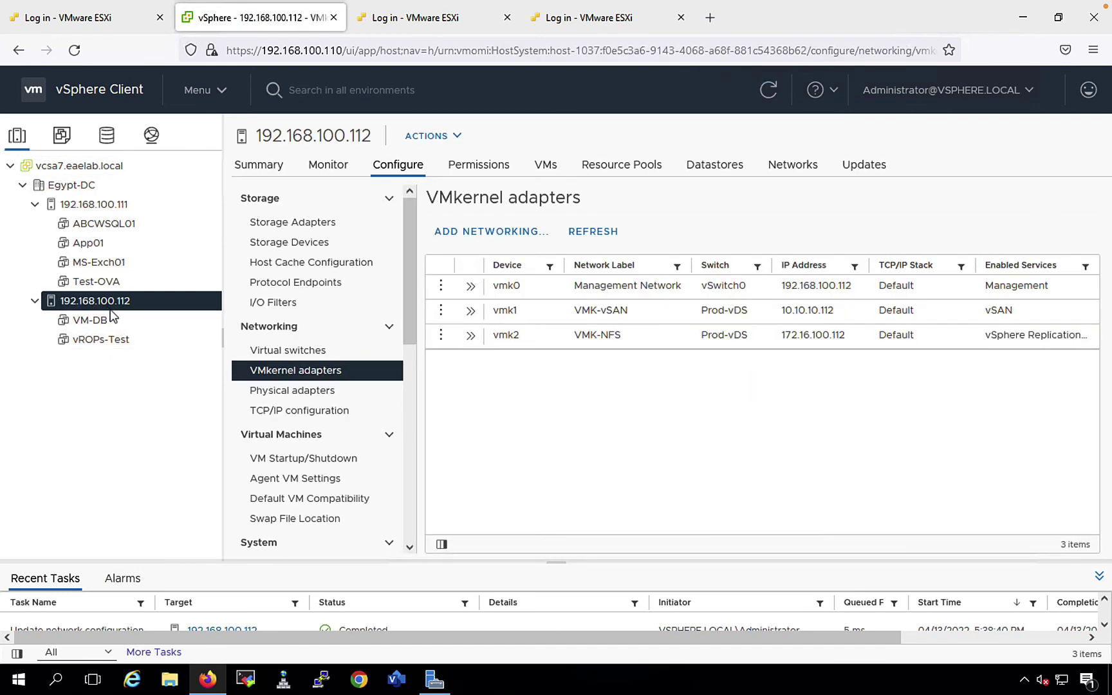
double_click(614, 313)
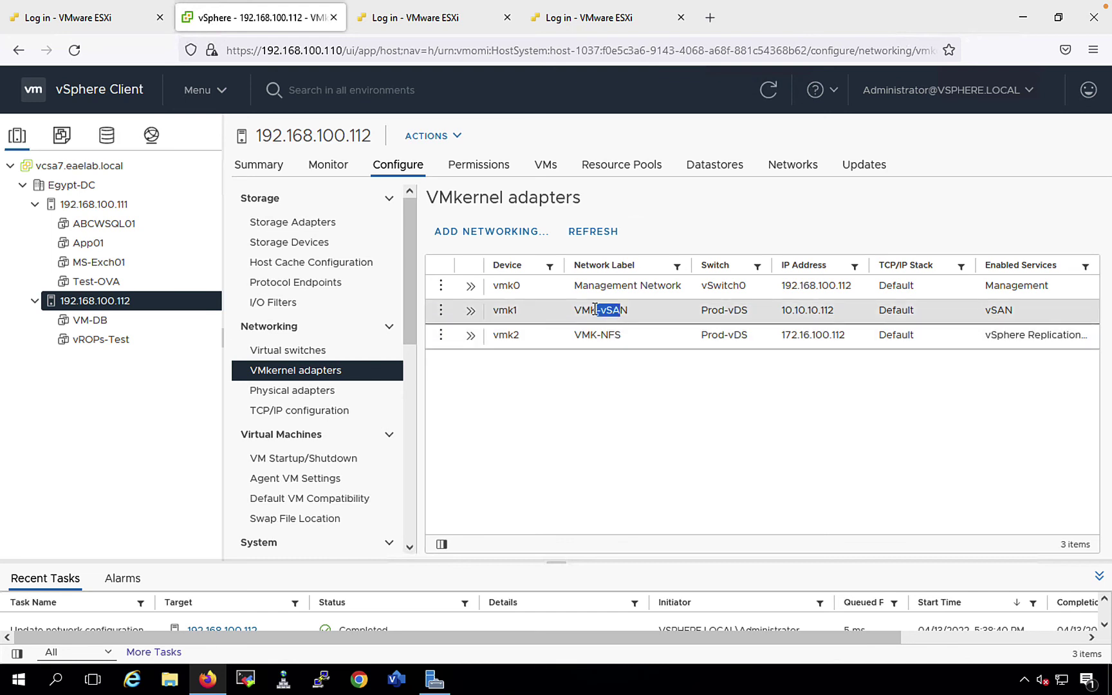
left_click_drag(707, 313, 701, 313)
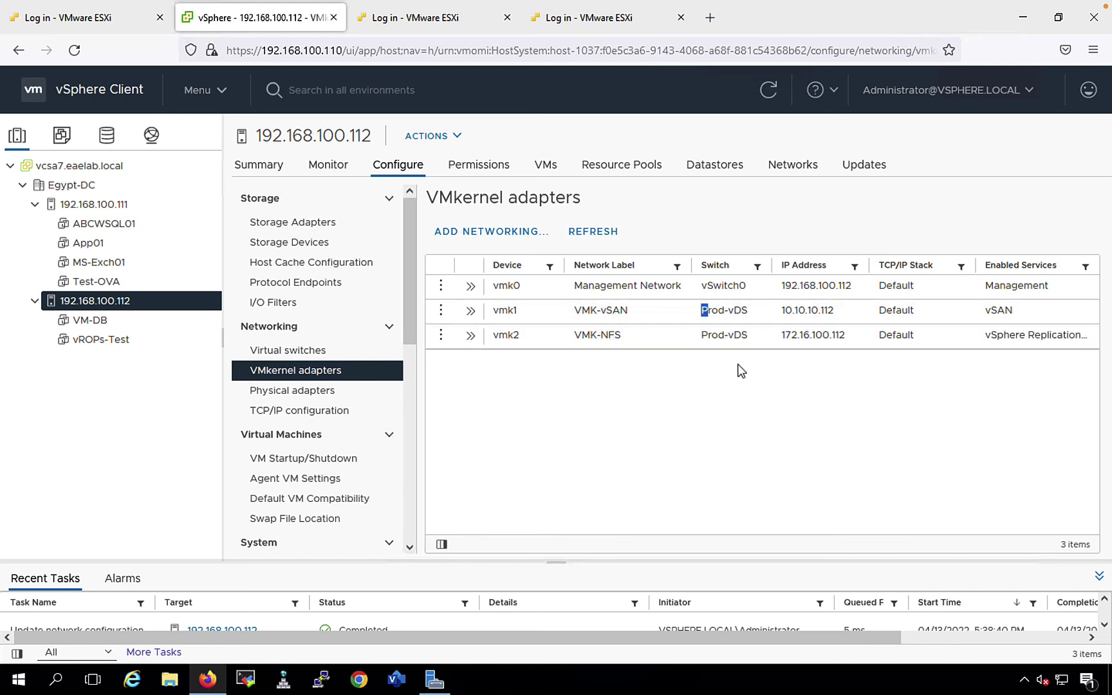
left_click(711, 375)
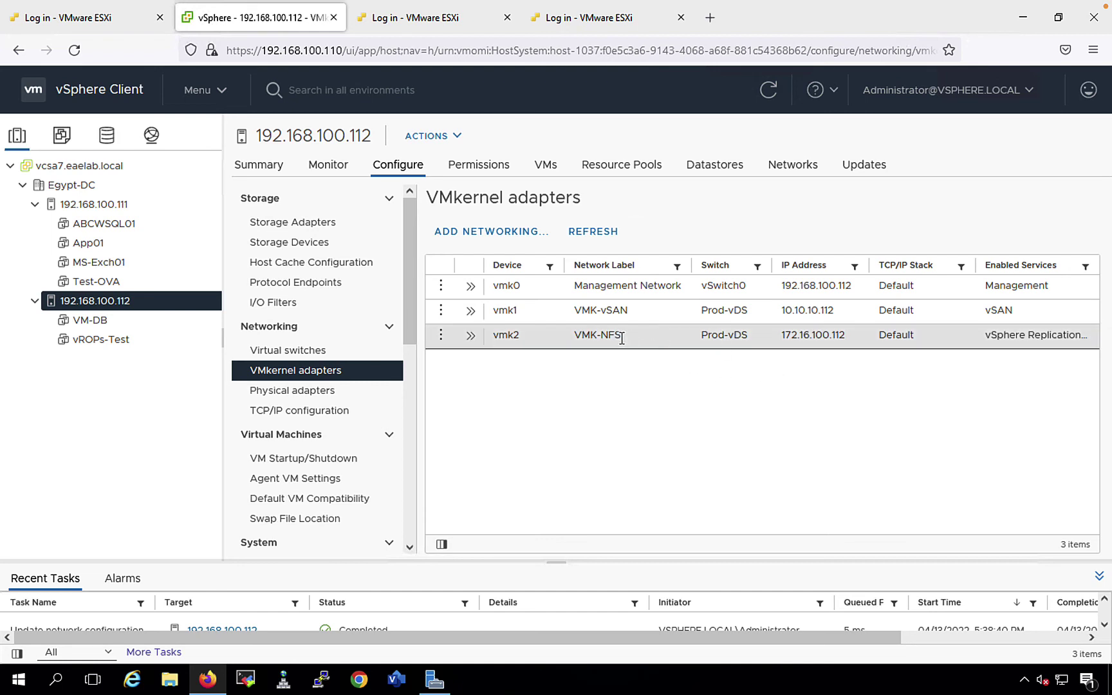
left_click_drag(621, 336, 571, 350)
left_click_drag(629, 312, 590, 309)
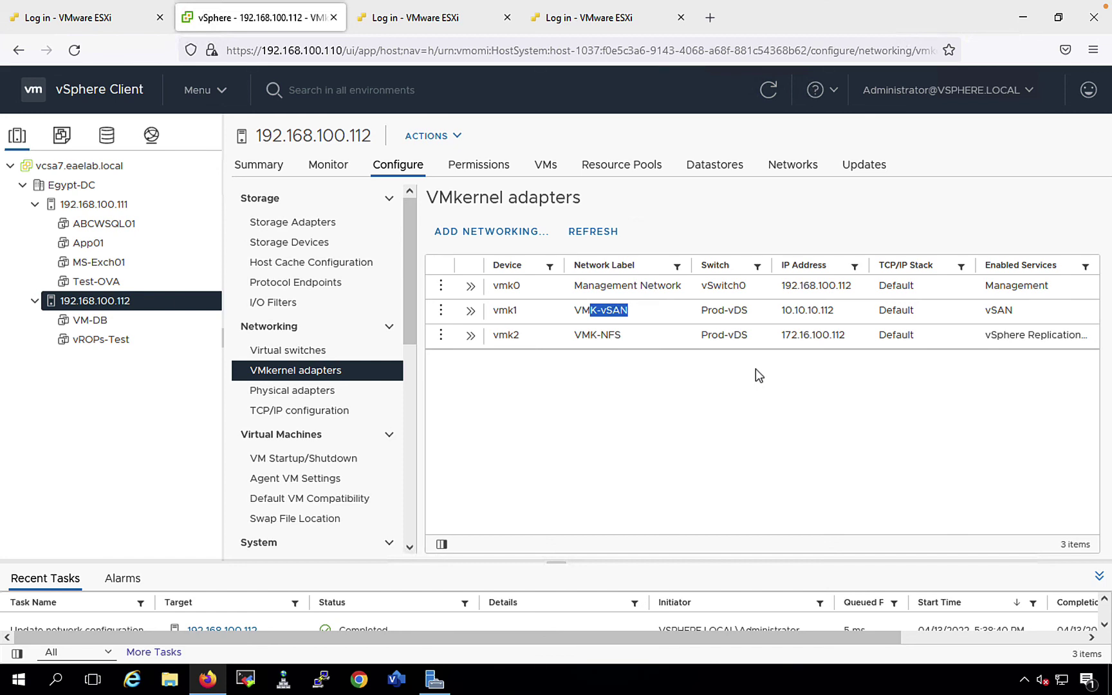
left_click(713, 379)
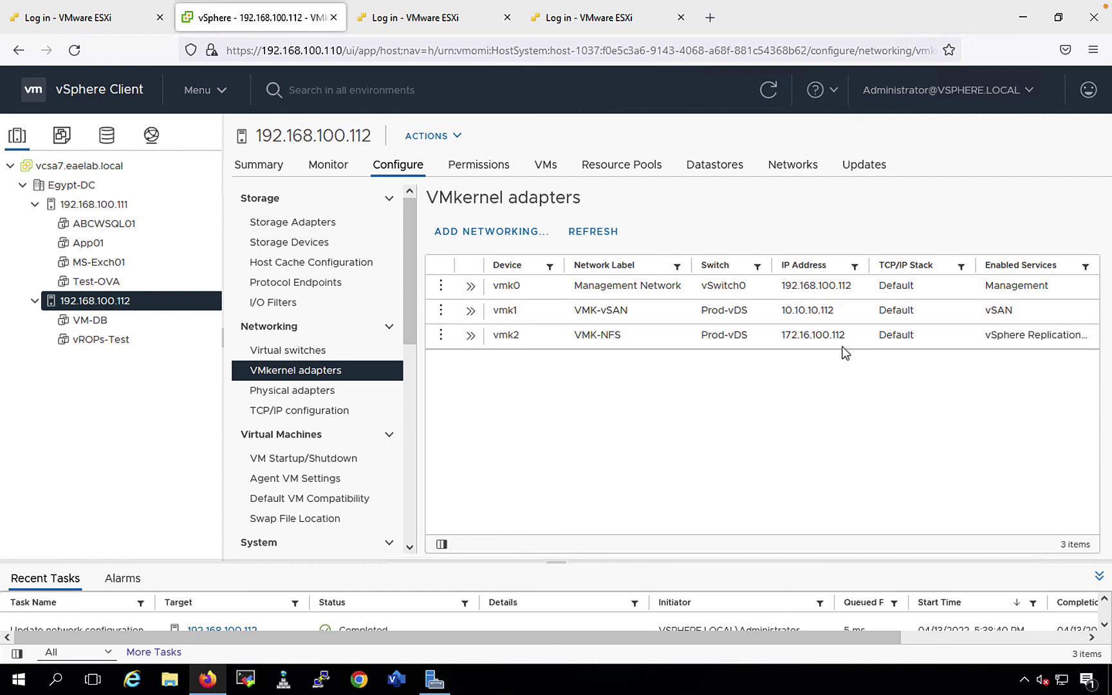
left_click(840, 316)
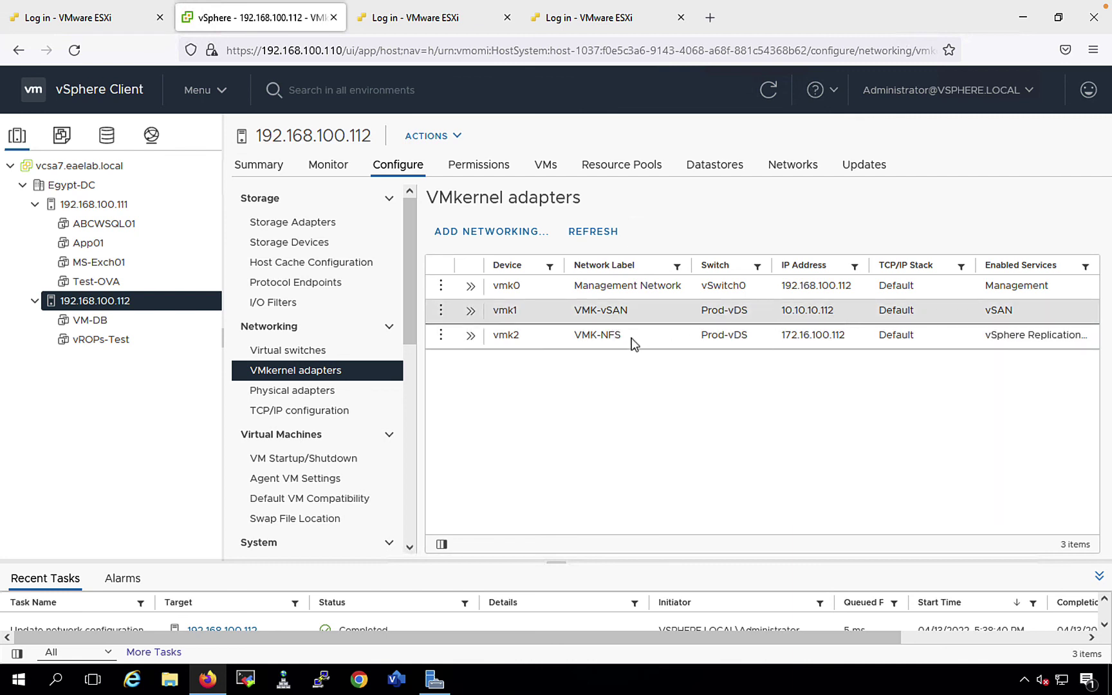